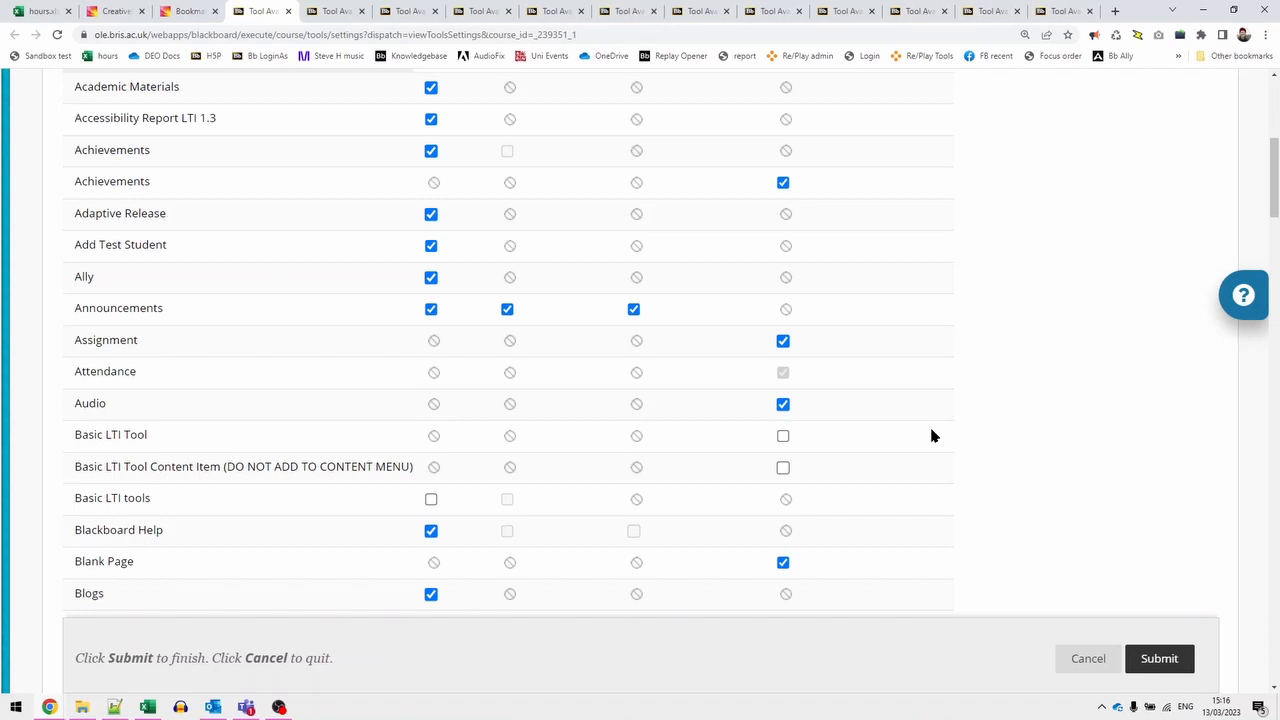
# Step: Look through the course's Tool Availability list from Academic Materials down to the YouTube entries
pyautogui.scroll(-20, 931, 436)
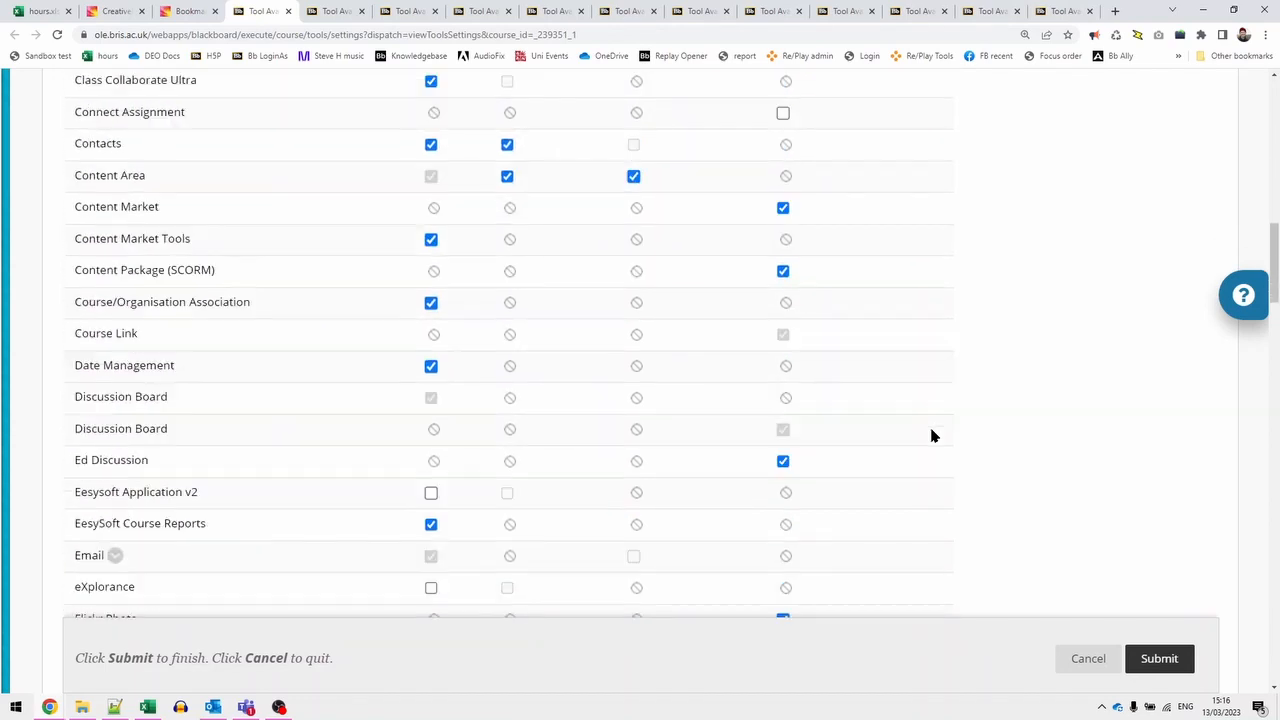
pyautogui.scroll(-6, 931, 436)
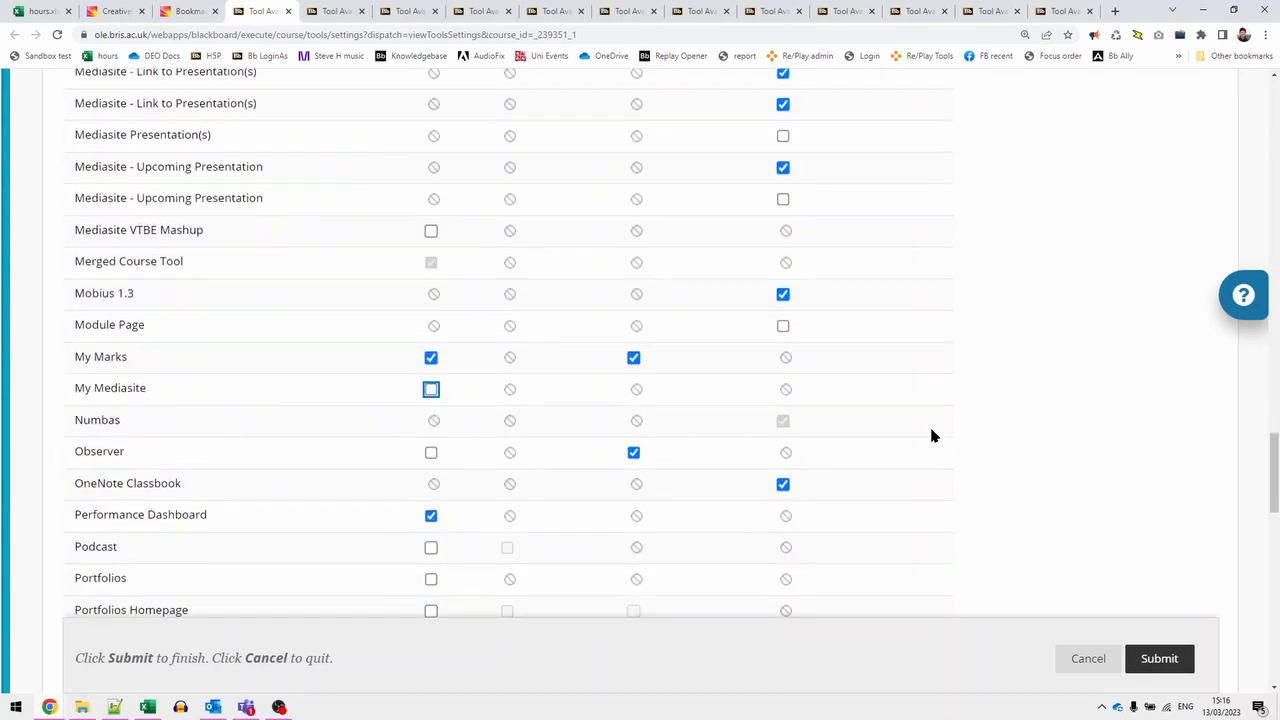
pyautogui.scroll(2, 931, 436)
pyautogui.scroll(3, 931, 436)
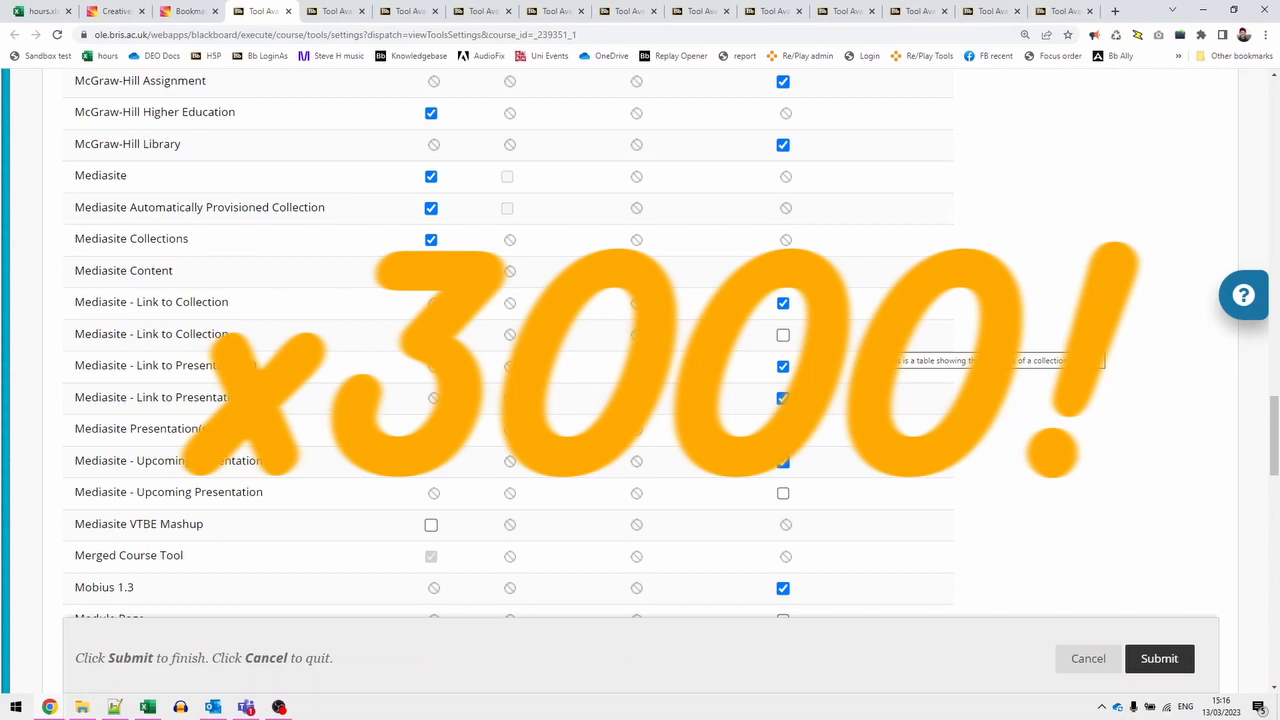
pyautogui.scroll(-12, 874, 348)
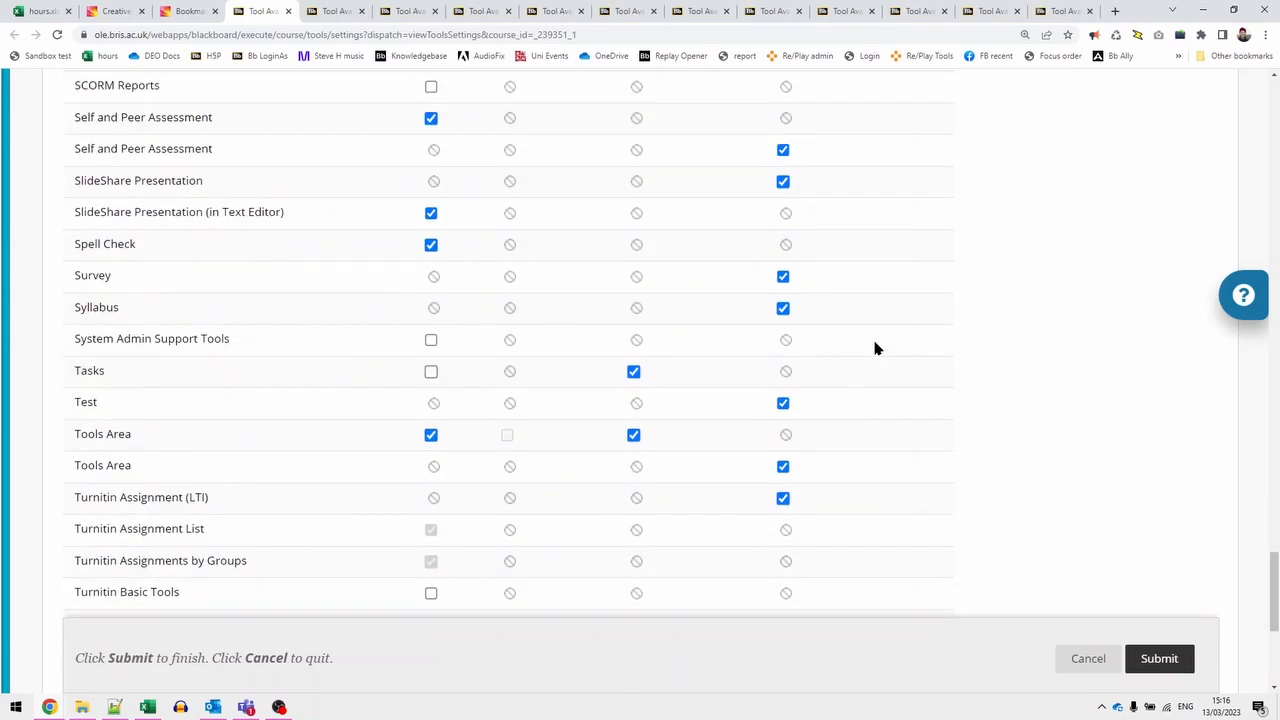
pyautogui.scroll(-4, 874, 348)
pyautogui.scroll(1, 874, 348)
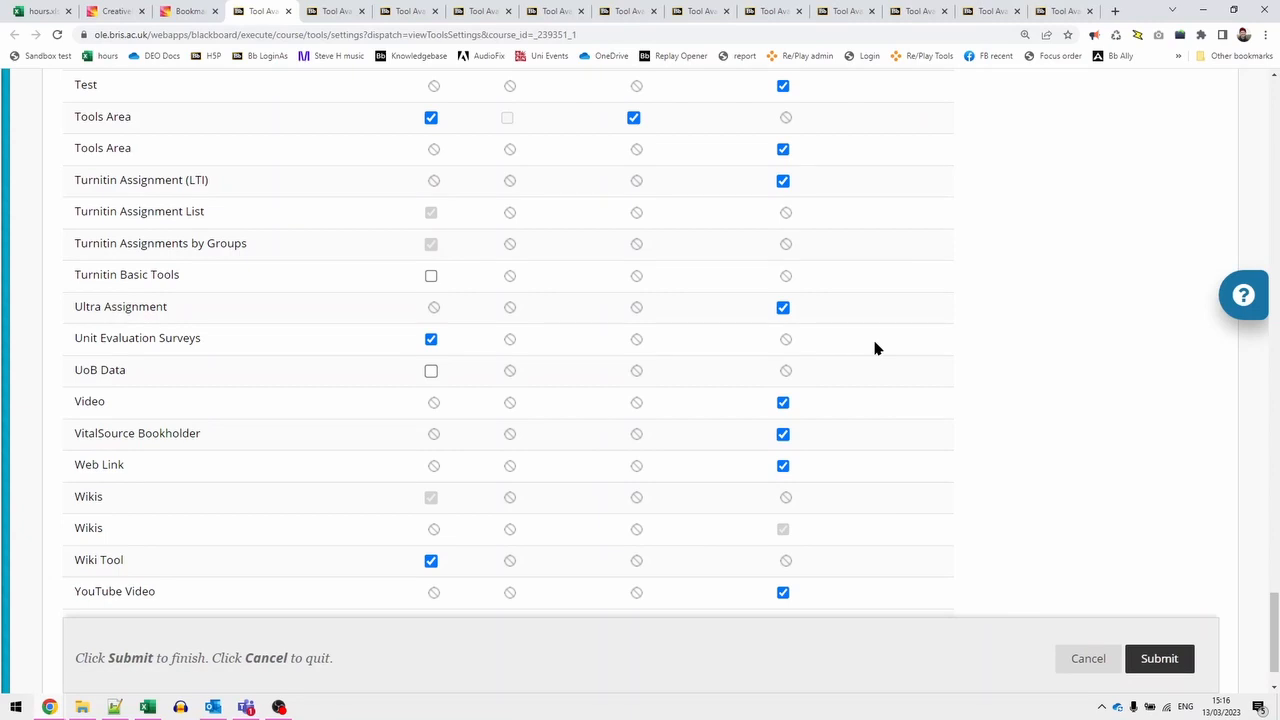
pyautogui.scroll(1, 874, 348)
pyautogui.scroll(-1, 874, 348)
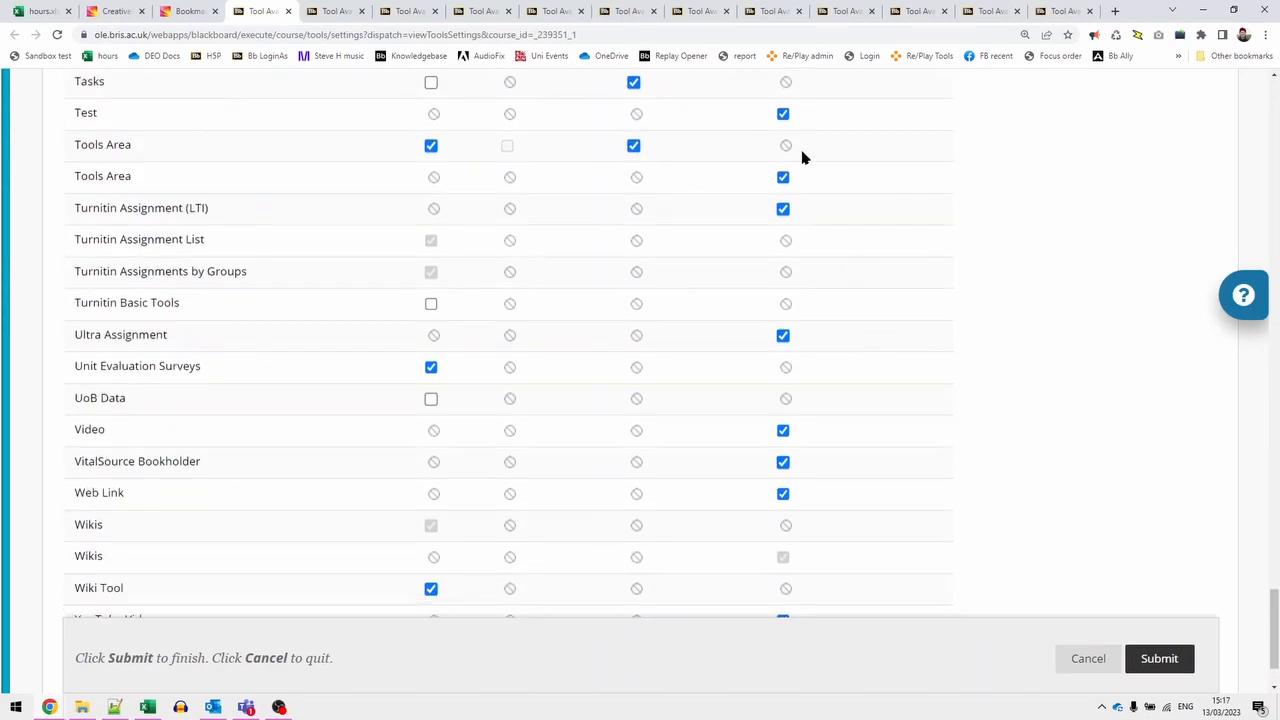
pyautogui.scroll(5, 822, 336)
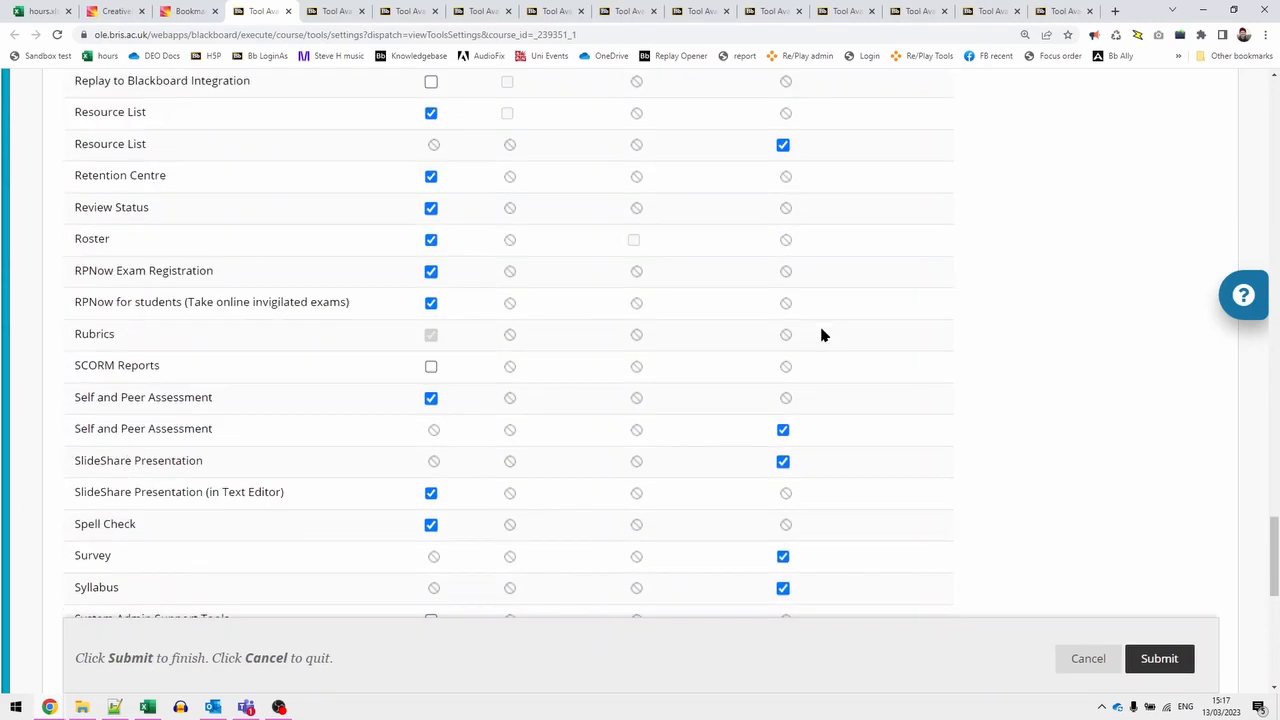
# Step: Inspect the Available checkbox of Review Status in the Tool Availability list and copy its element ID
pyautogui.click(173, 12)
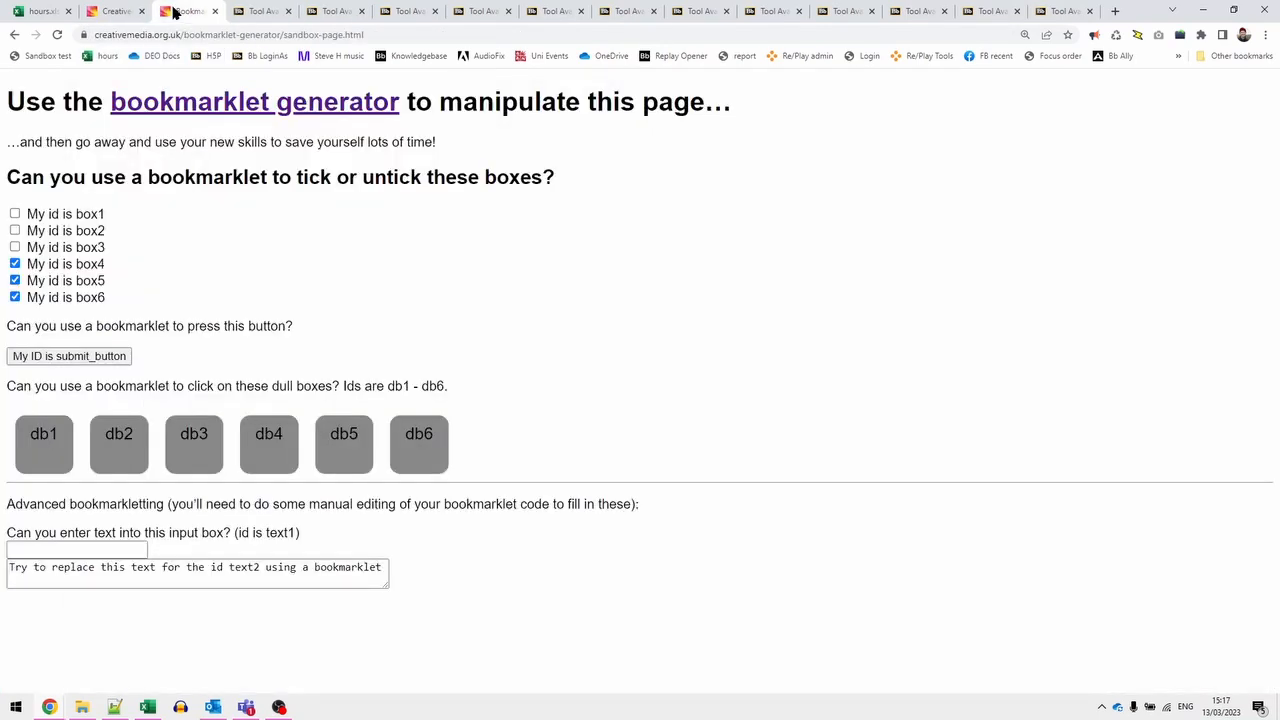
pyautogui.click(255, 12)
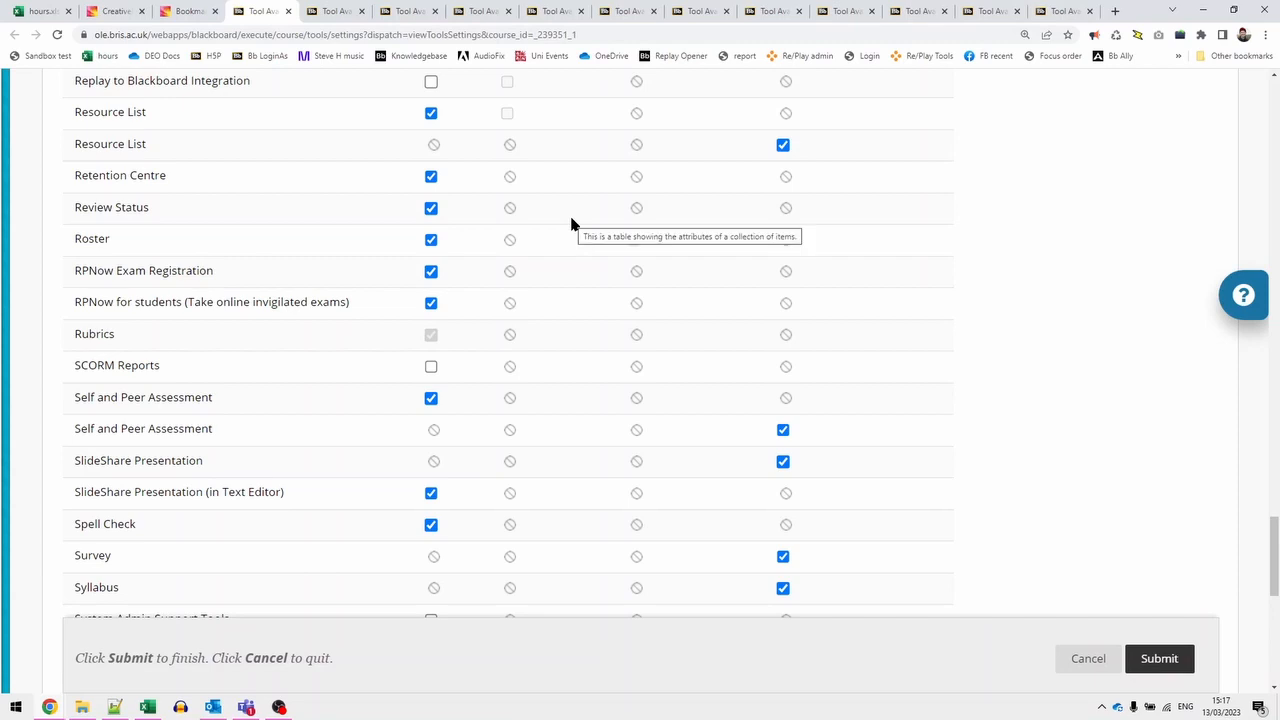
pyautogui.rightClick(432, 209)
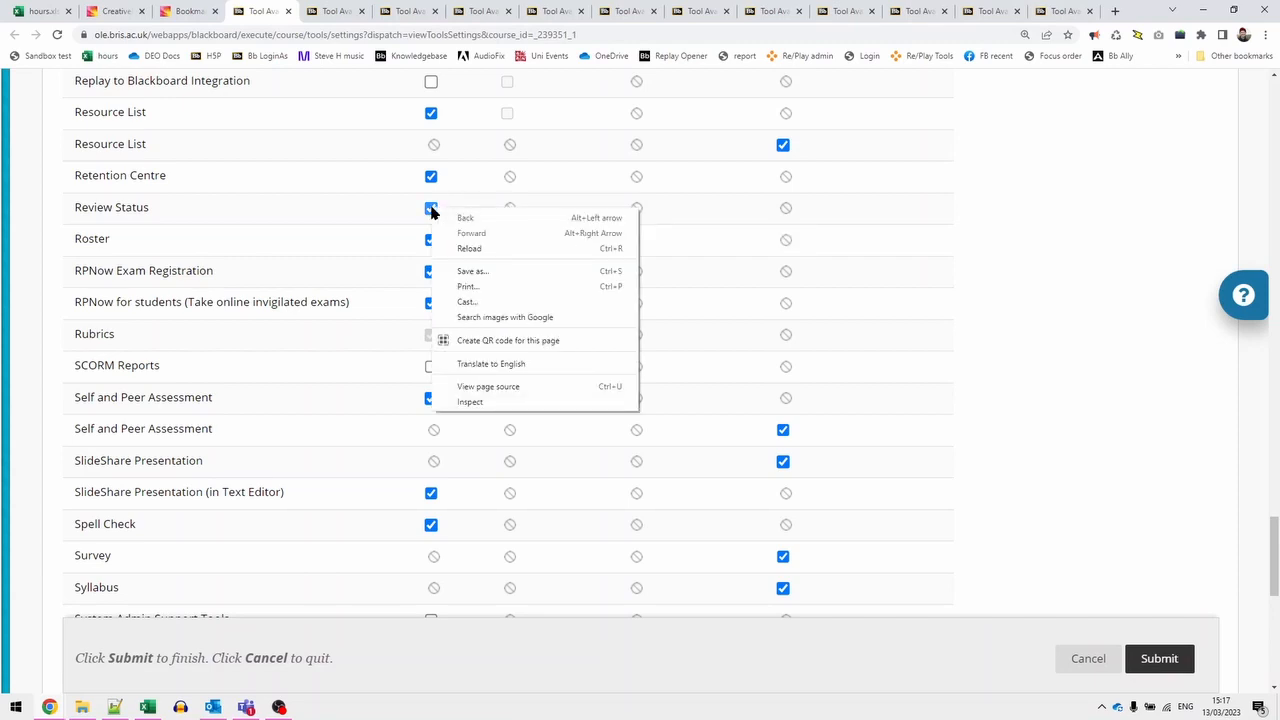
pyautogui.click(469, 402)
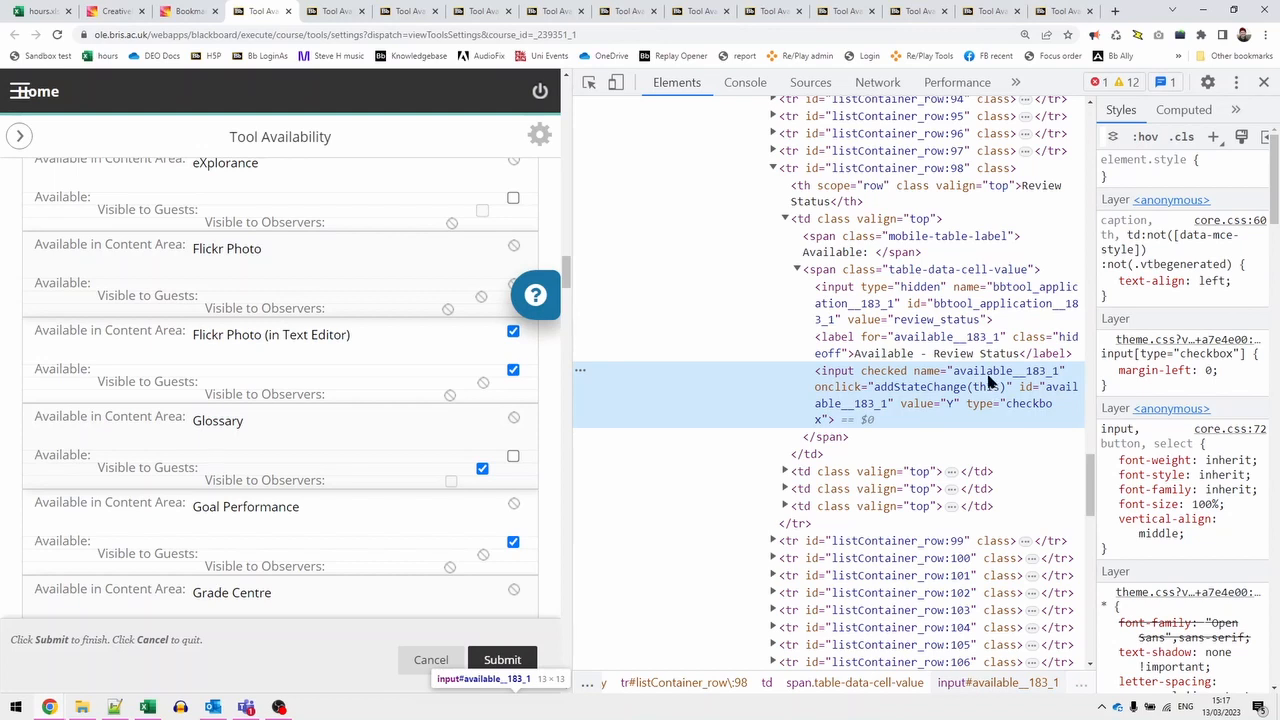
pyautogui.doubleClick(1063, 397)
pyautogui.hotkey('ctrl', 'c')
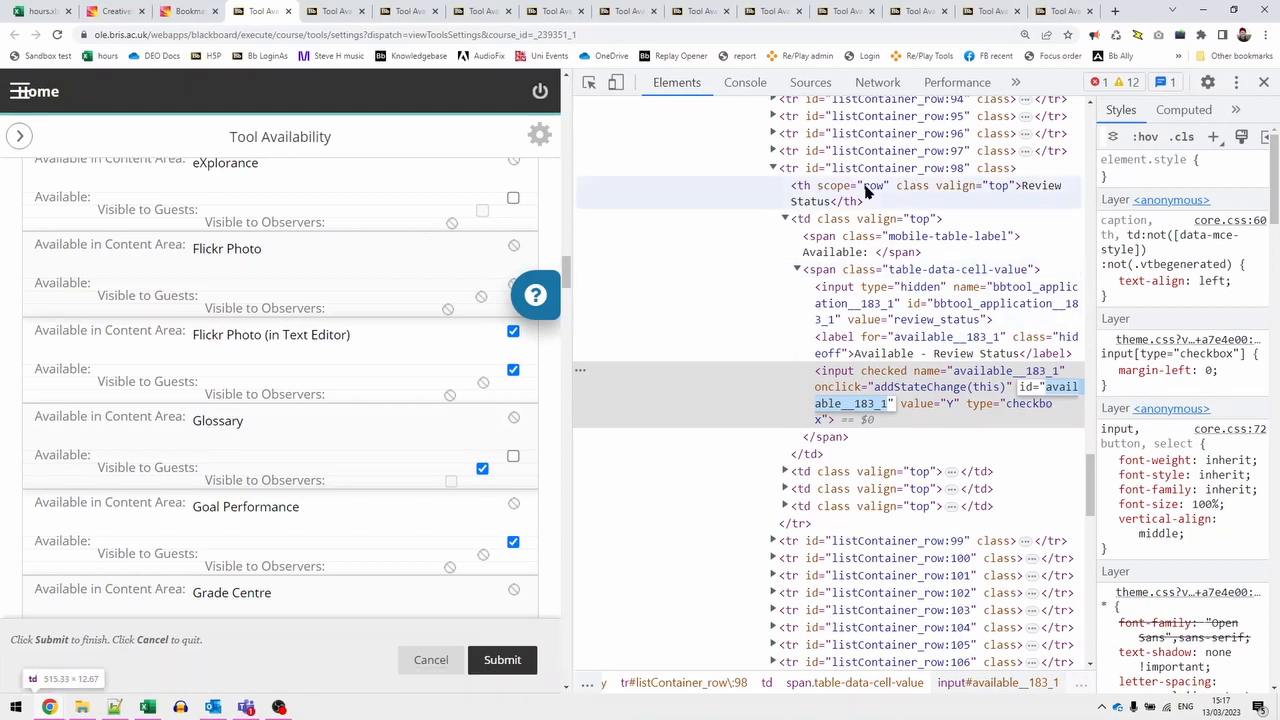
# Step: Run document.getElementById("available__183_1").click(); in the developer console and close the developer tools
pyautogui.click(752, 90)
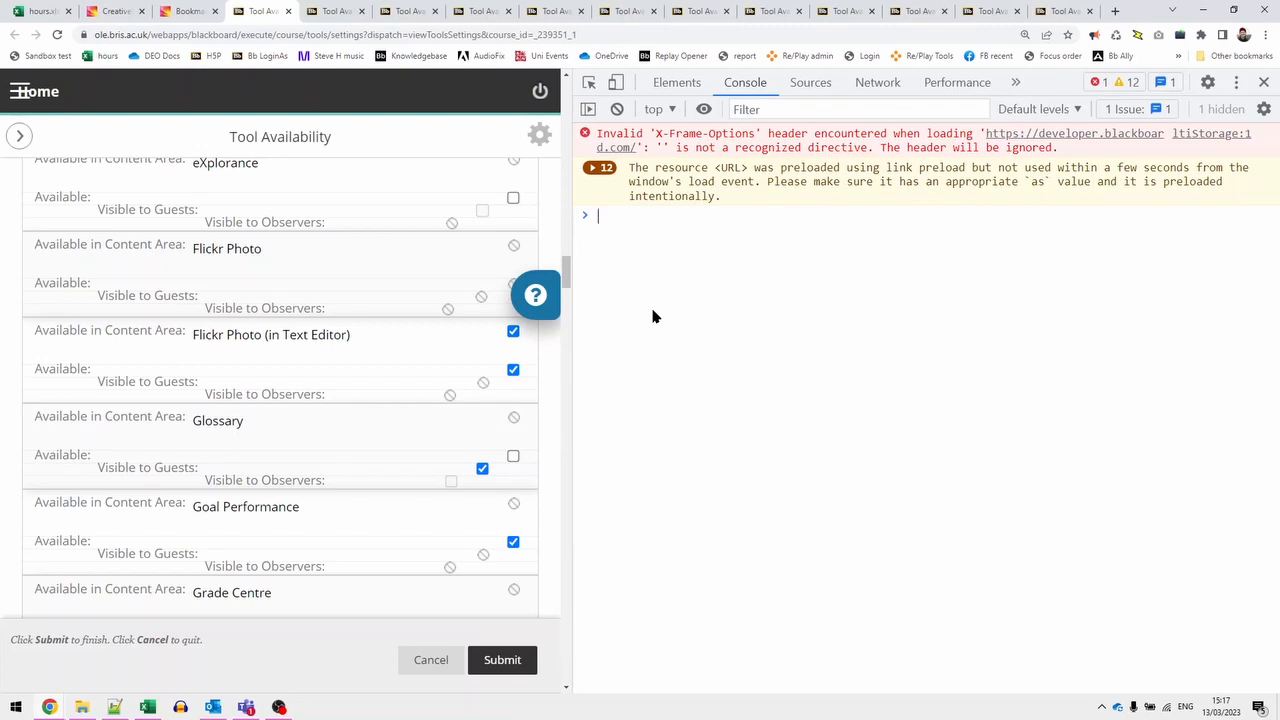
pyautogui.write('document')
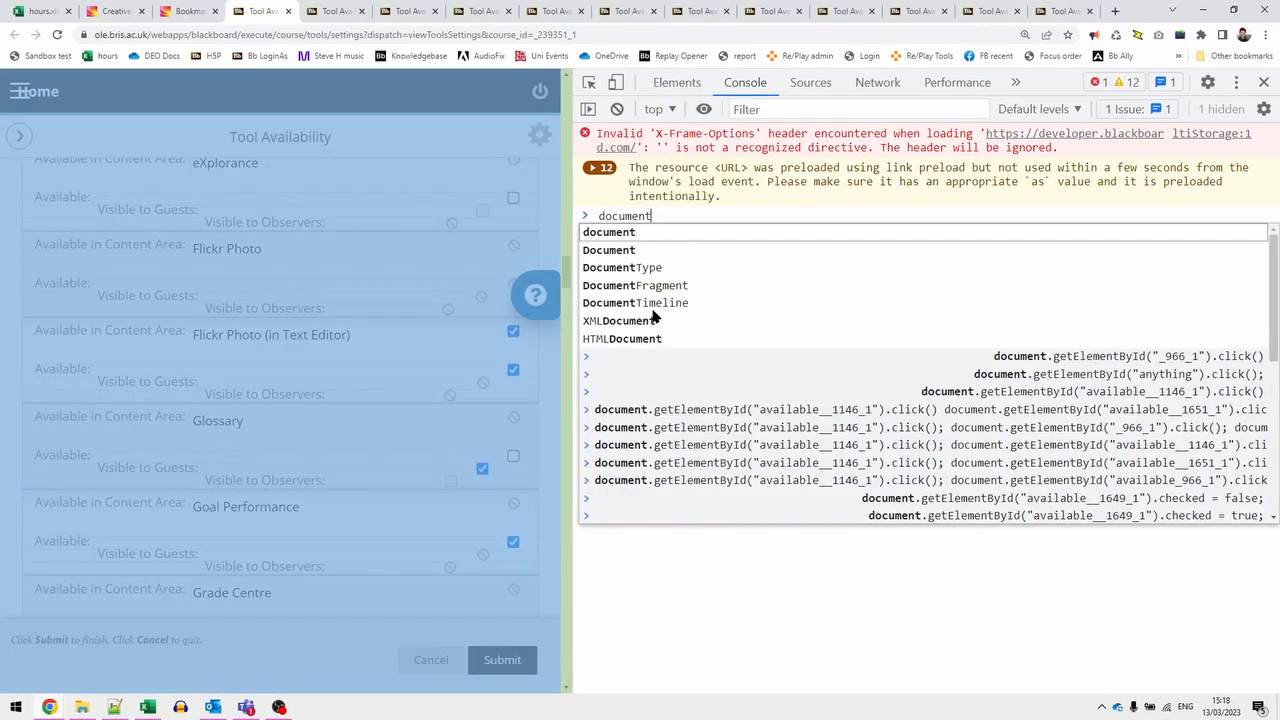
pyautogui.write('.get')
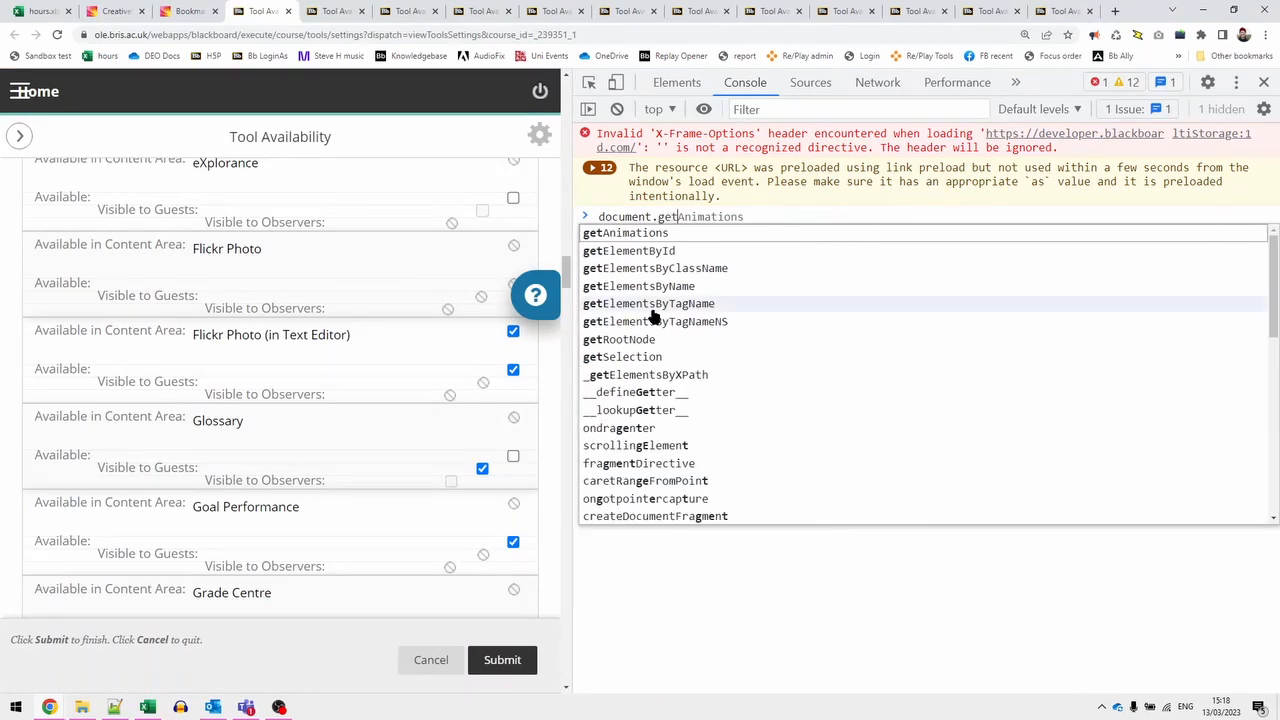
pyautogui.write('e')
pyautogui.press('Tab')
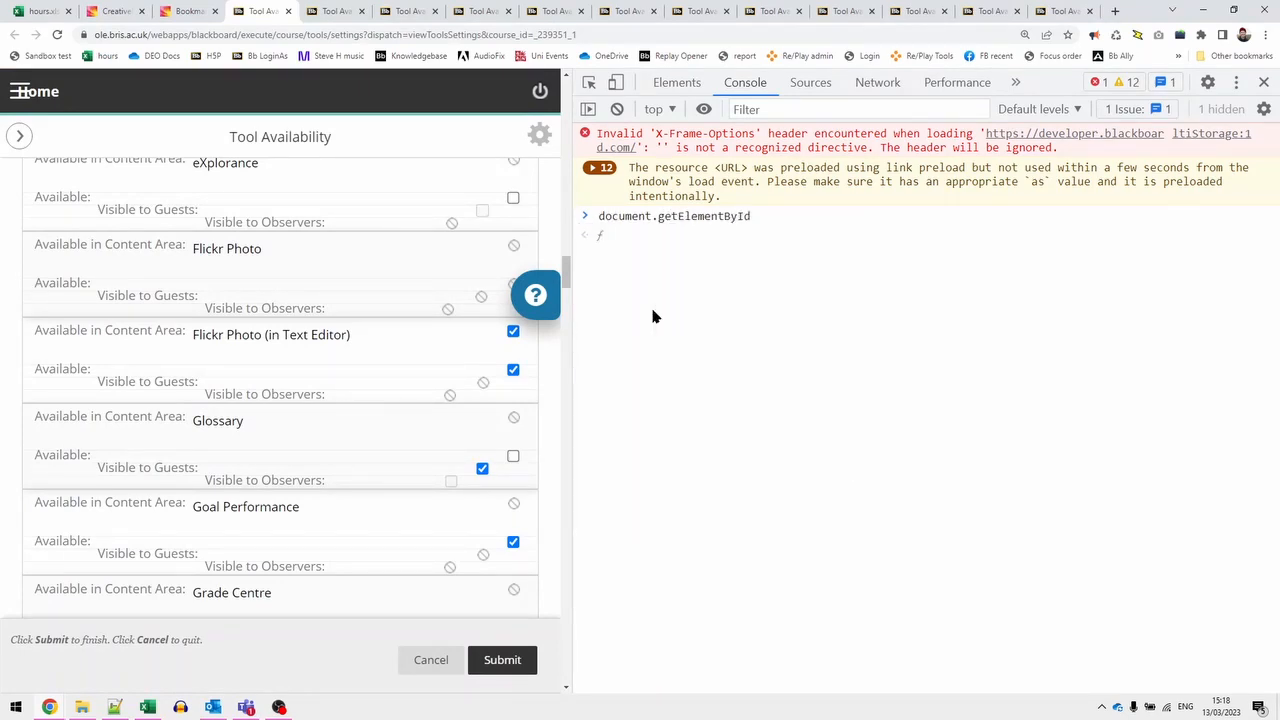
pyautogui.write('("')
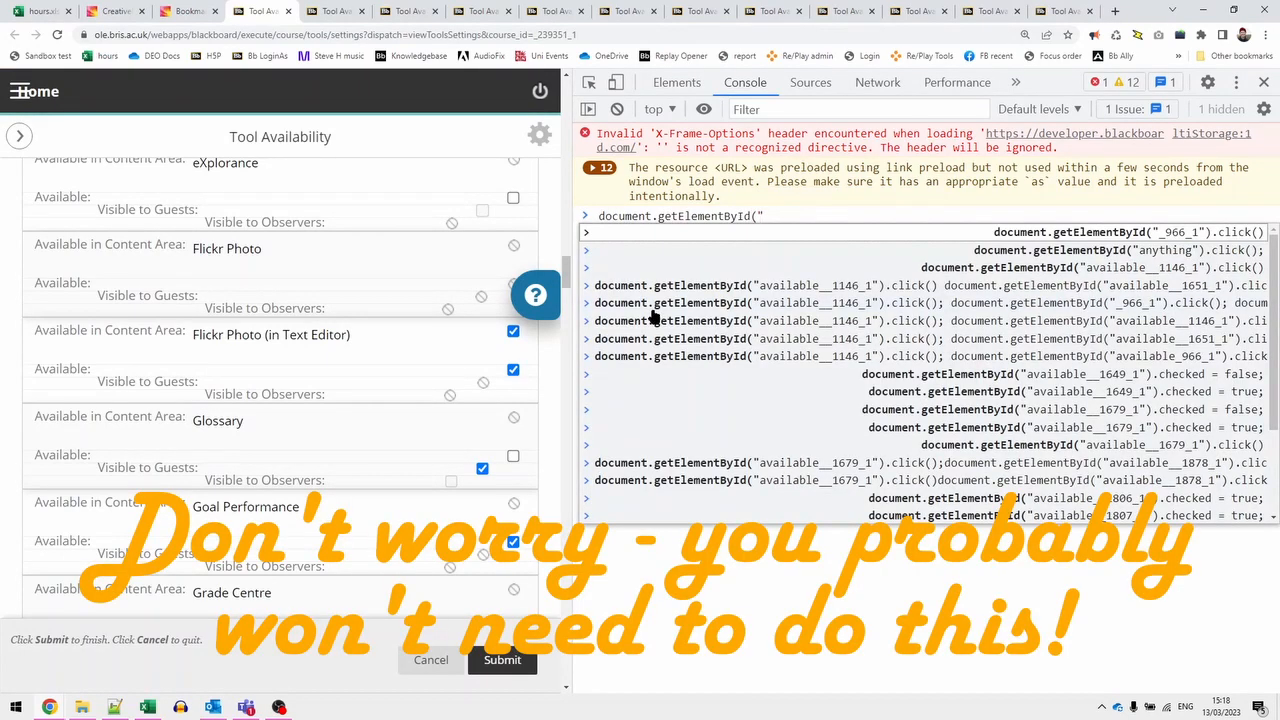
pyautogui.hotkey('ctrl', 'v')
pyautogui.write('").click()')
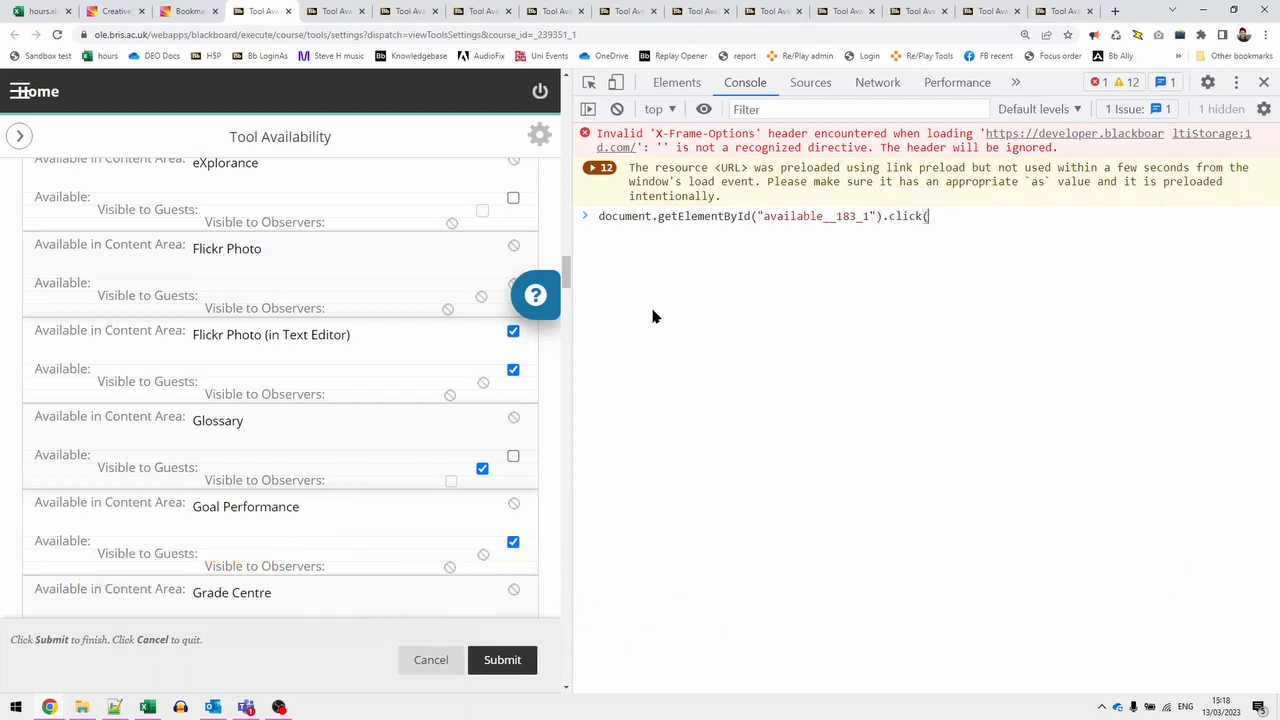
pyautogui.write(';')
pyautogui.press('Return')
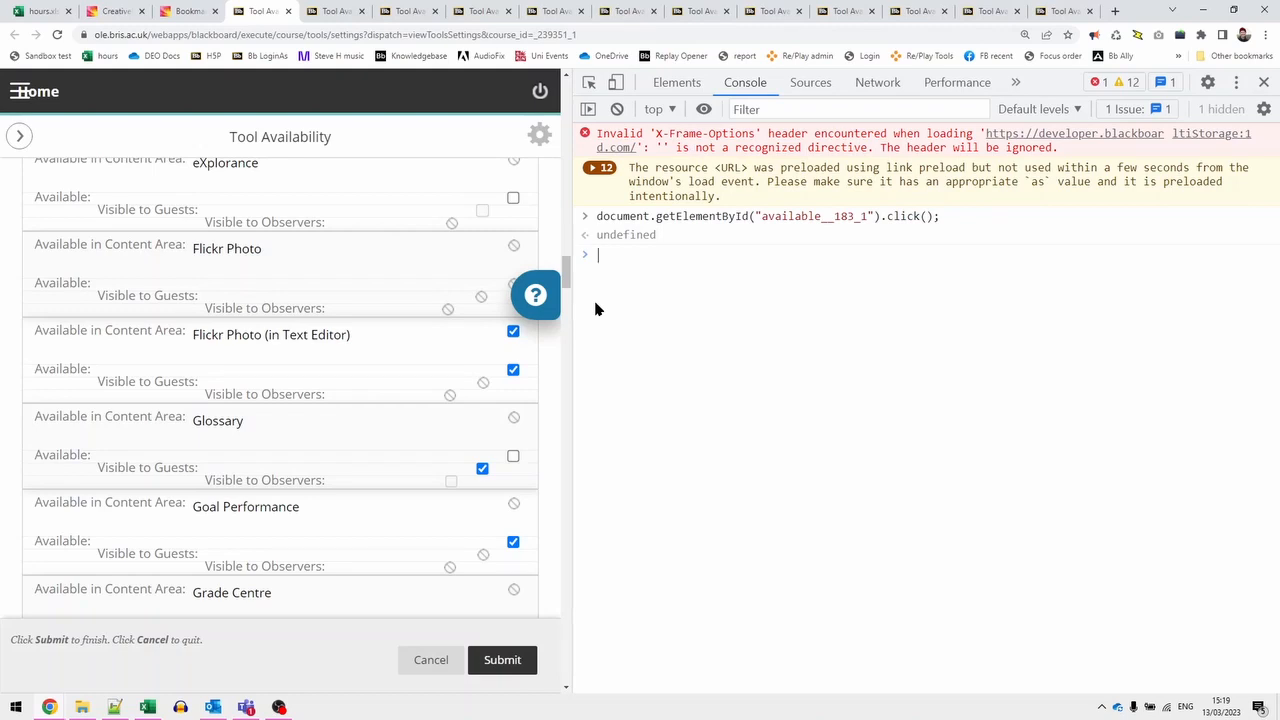
pyautogui.press('F12')
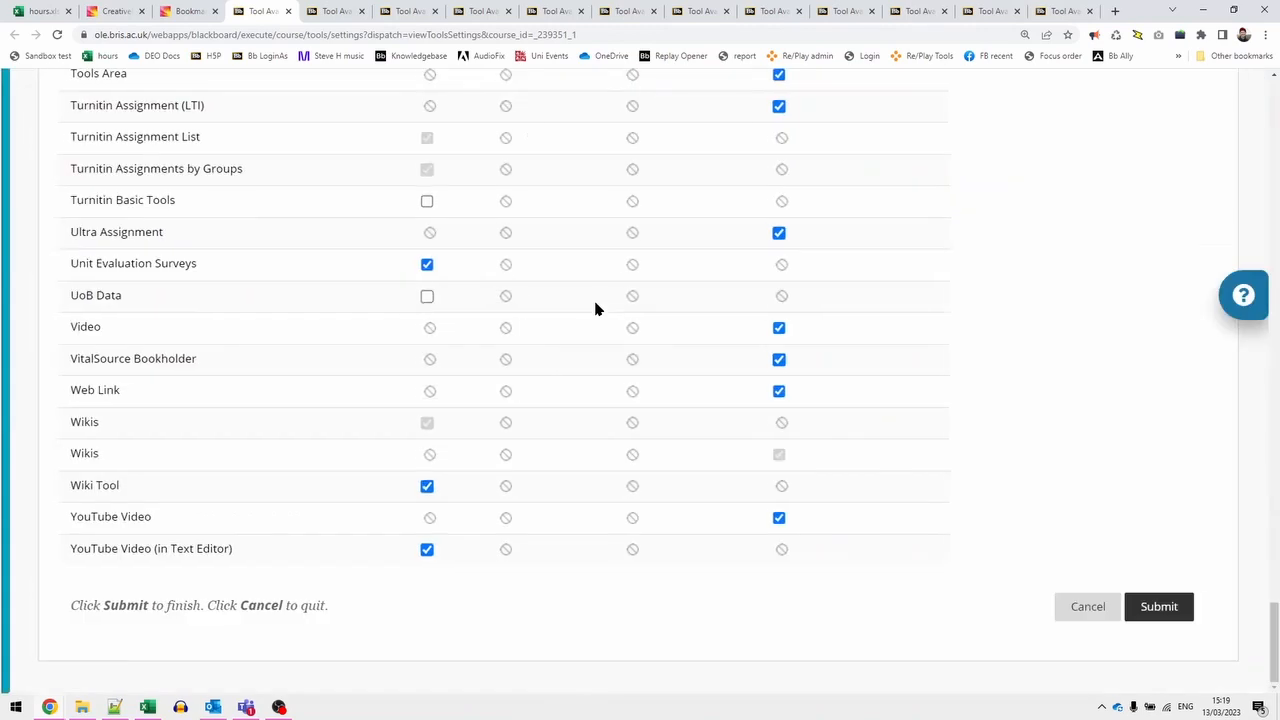
# Step: Clear the existing IDs from the ticked and unticked lists on the bookmarklet generator page
pyautogui.click(127, 12)
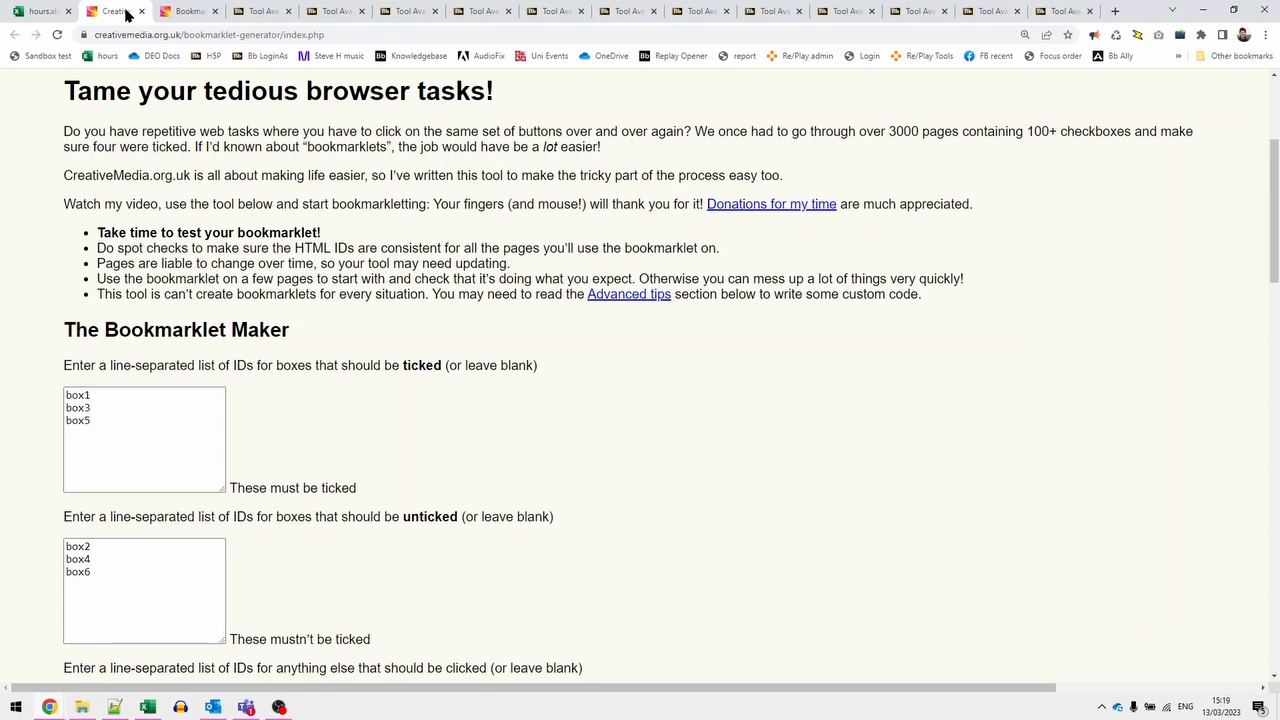
pyautogui.click(126, 442)
pyautogui.hotkey('ctrl', 'a')
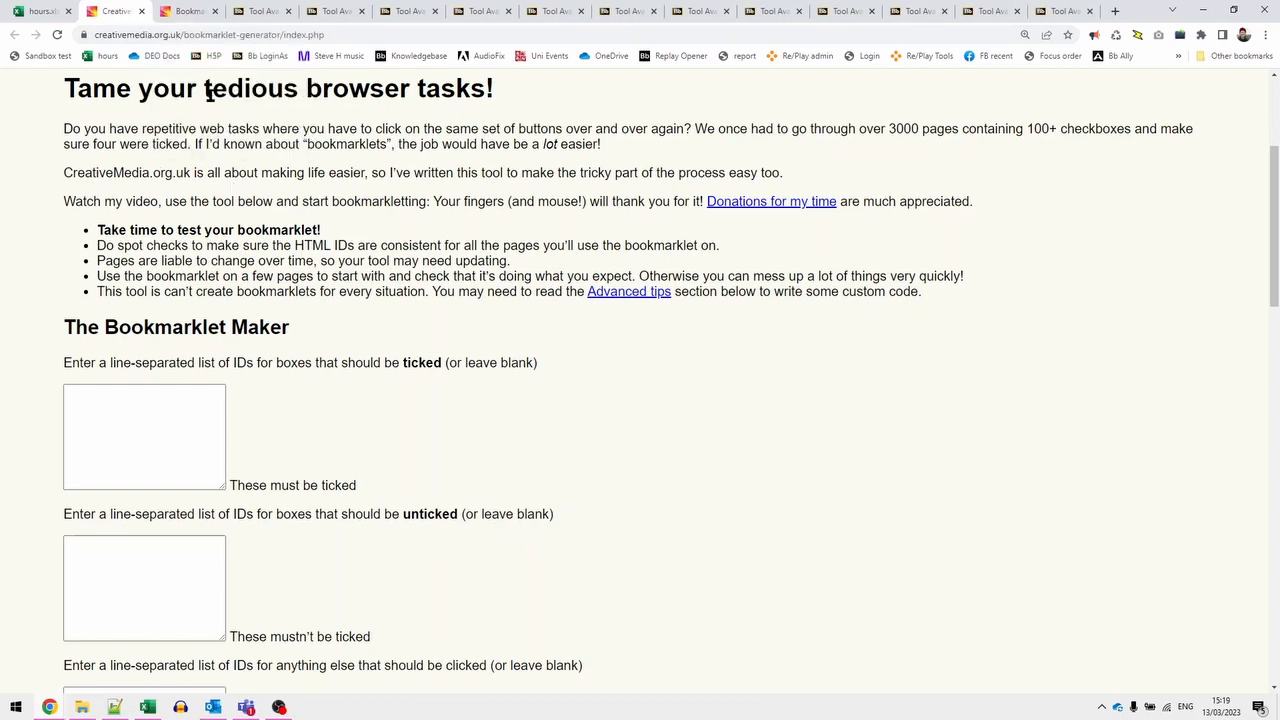
# Step: Inspect the first checkbox on the bookmarklet sandbox page to find its HTML ID, and close the developer tools
pyautogui.click(190, 12)
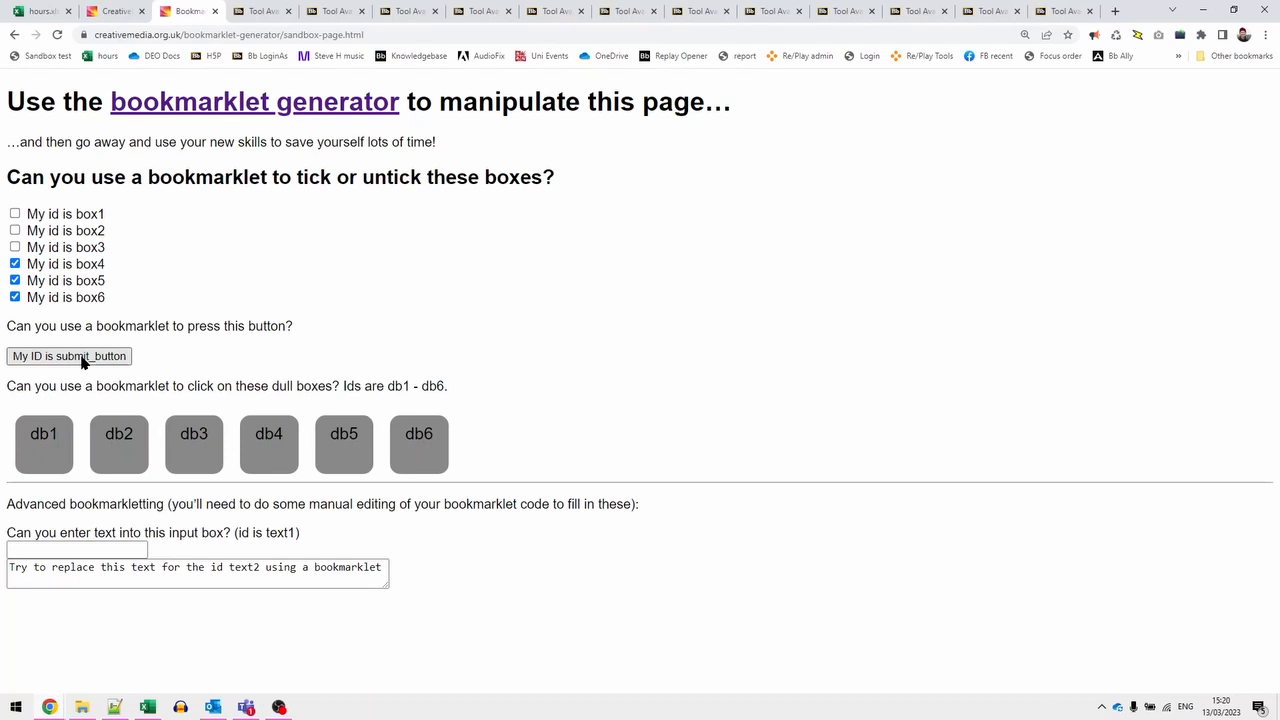
pyautogui.rightClick(15, 217)
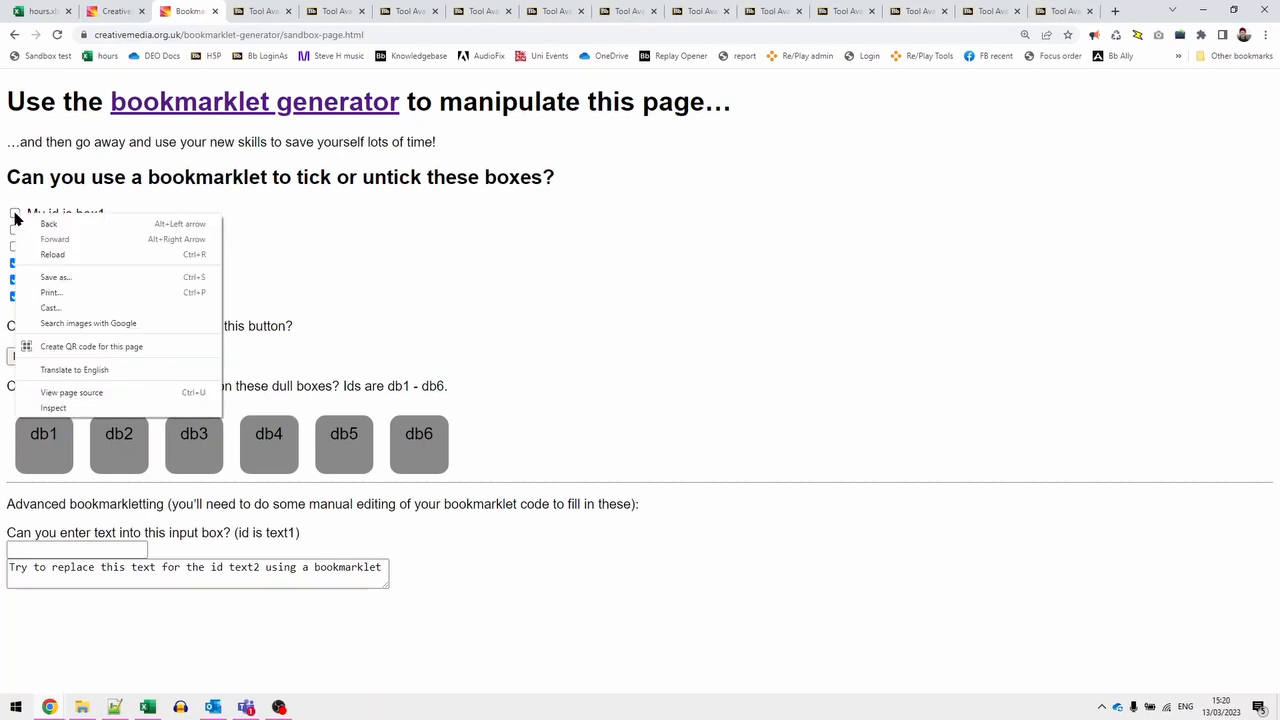
pyautogui.click(60, 408)
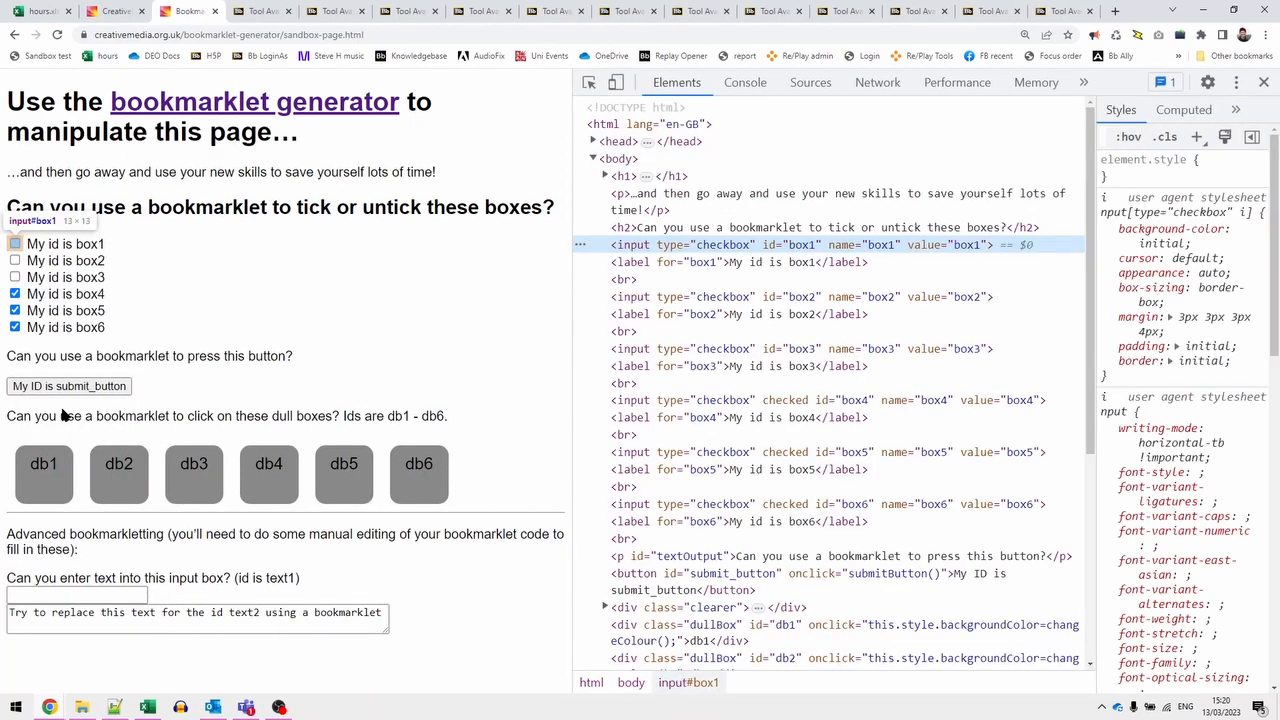
pyautogui.doubleClick(803, 245)
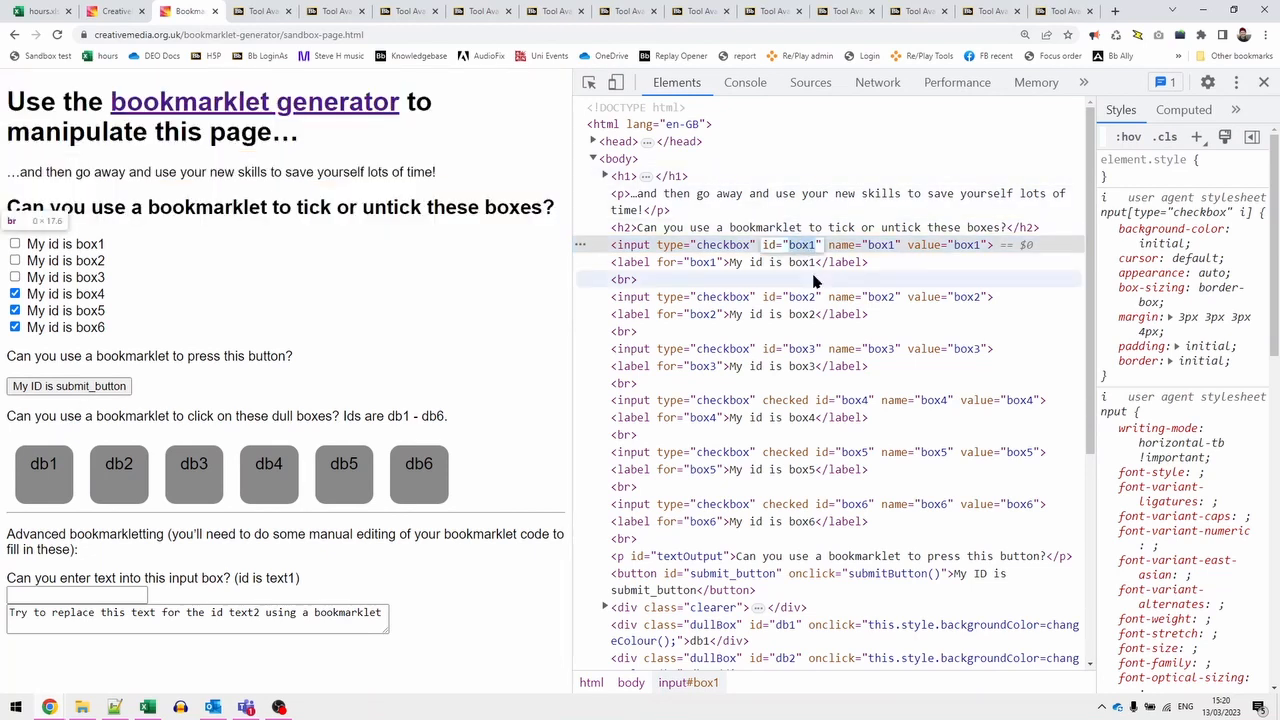
pyautogui.click(330, 244)
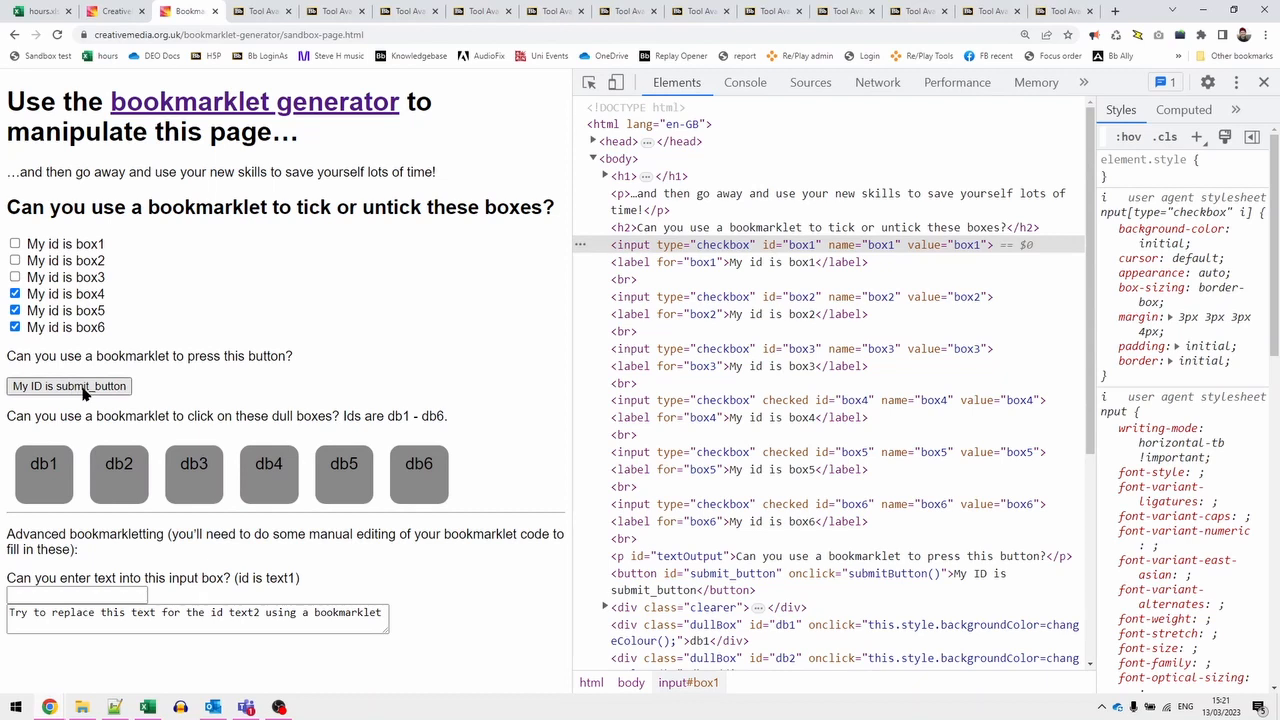
pyautogui.press('F12')
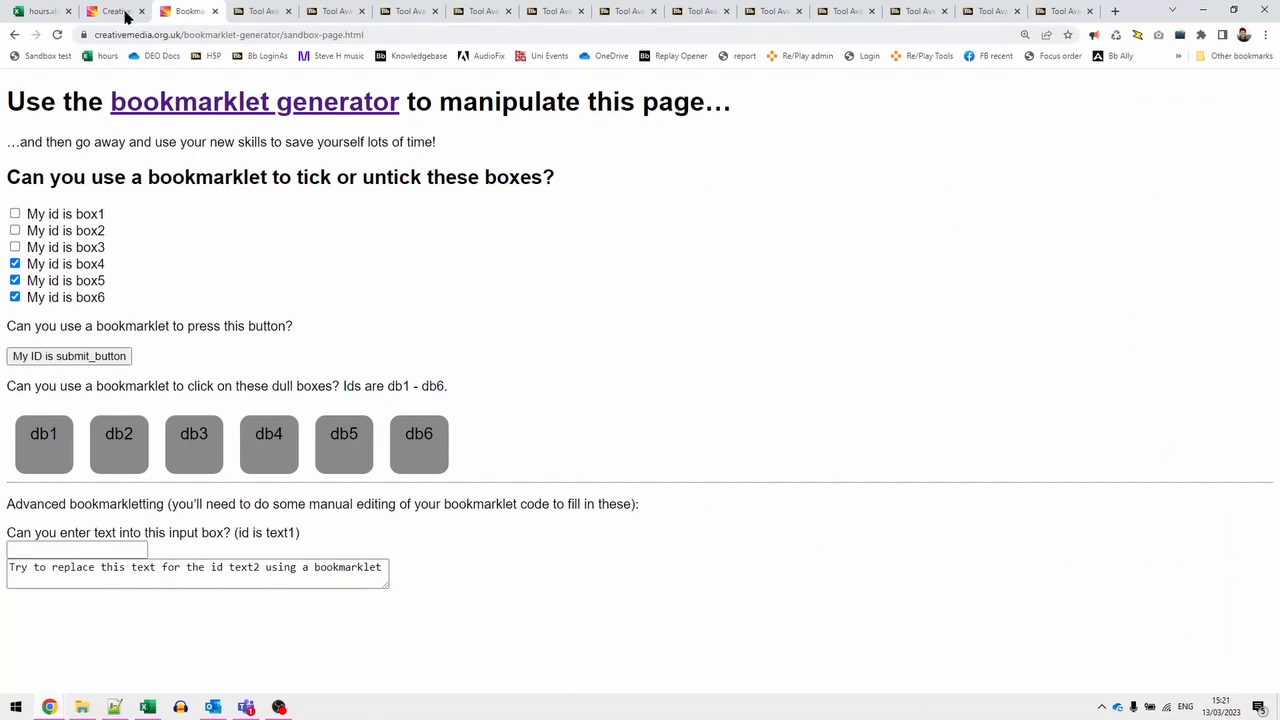
# Step: In the bookmarklet generator, list box1, box3 and box5 on separate lines as the IDs that must be ticked
pyautogui.click(118, 12)
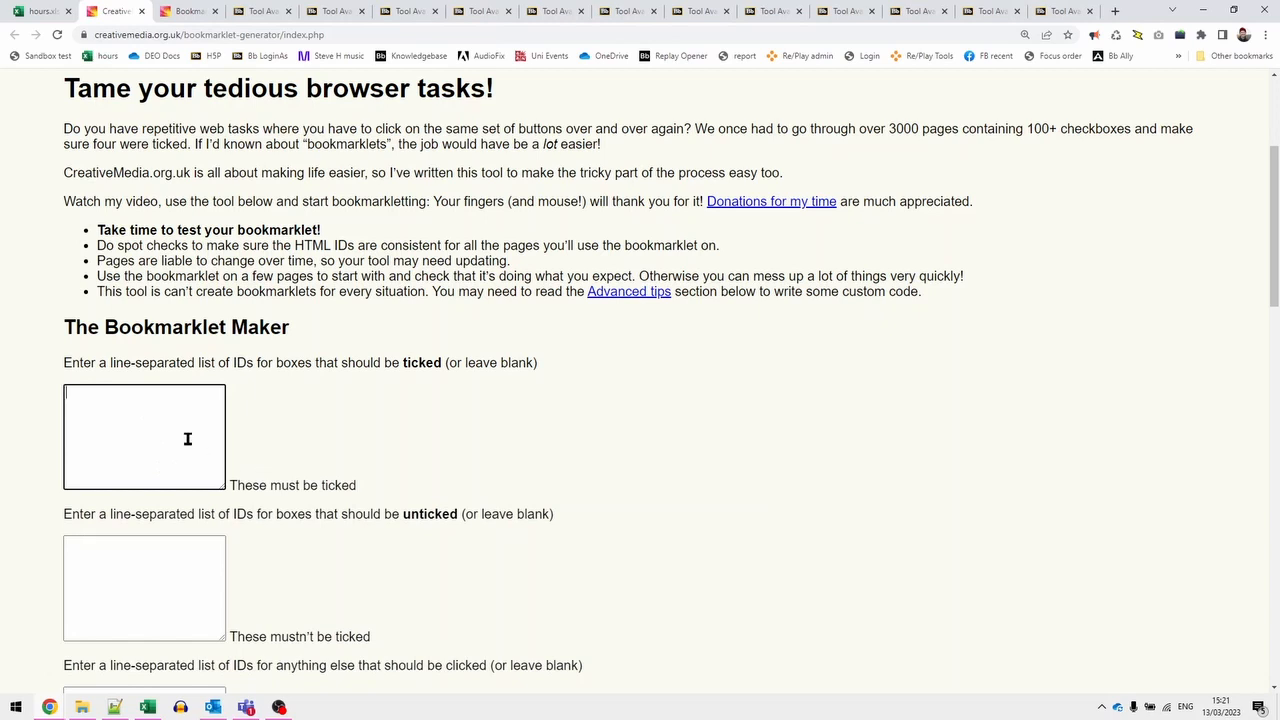
pyautogui.write('box1')
pyautogui.press('Return')
pyautogui.write('box3 ')
pyautogui.write('b')
pyautogui.write('ox5')
# Step: List box2, box4 and box6 on separate lines as the IDs that must be unticked
pyautogui.click(109, 576)
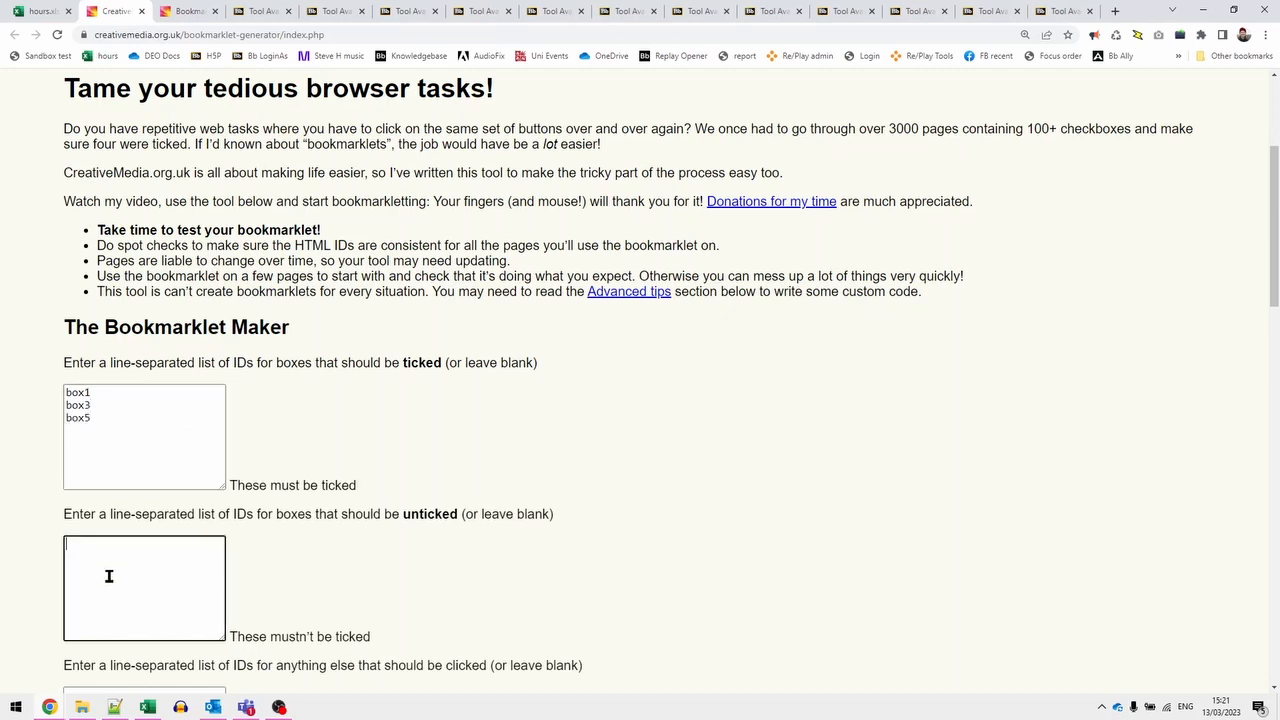
pyautogui.write('box2')
pyautogui.press('Return')
pyautogui.write('box4')
pyautogui.press('Return')
pyautogui.write('box6')
# Step: List db1, db3 and db5 on separate lines as the IDs of other elements to click
pyautogui.scroll(-2, 180, 540)
pyautogui.click(128, 505)
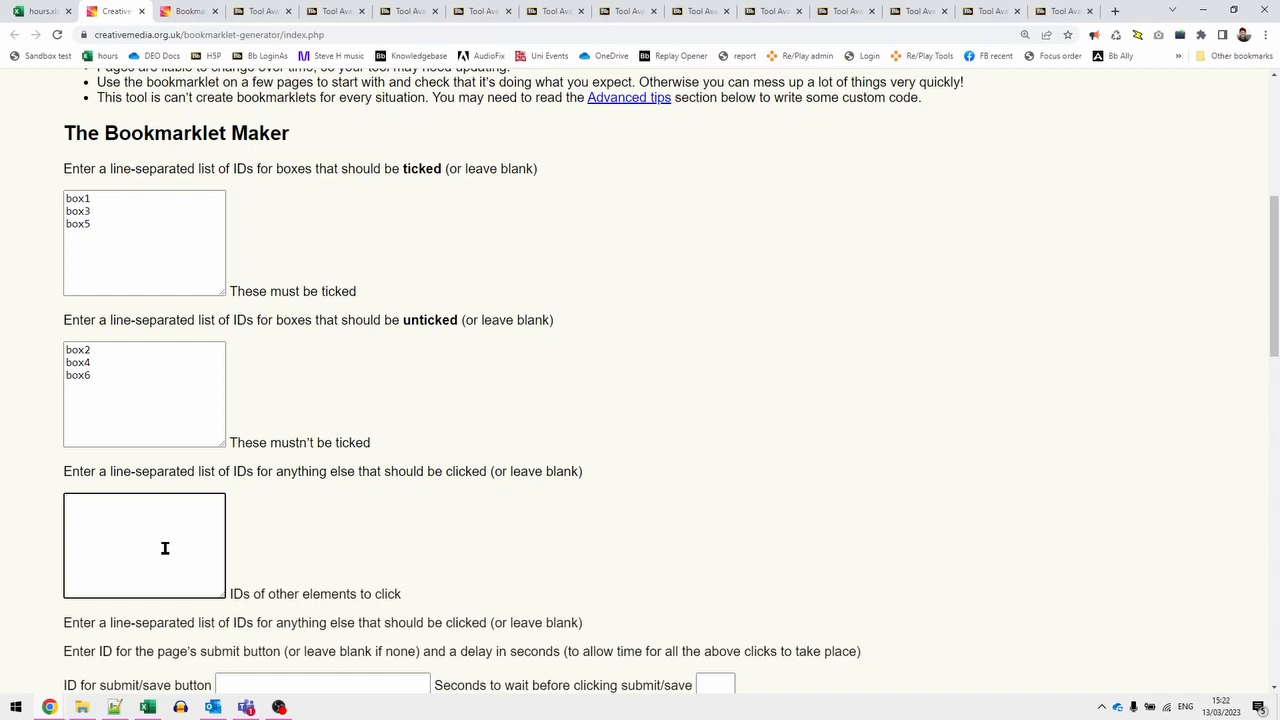
pyautogui.write('db1')
pyautogui.press('Return')
pyautogui.write('db3 ')
pyautogui.write('db')
pyautogui.write('5')
# Step: Check the submit button's ID on the sandbox page and enter submit_button as the generator's submit/save button ID
pyautogui.scroll(-2, 280, 508)
pyautogui.click(283, 503)
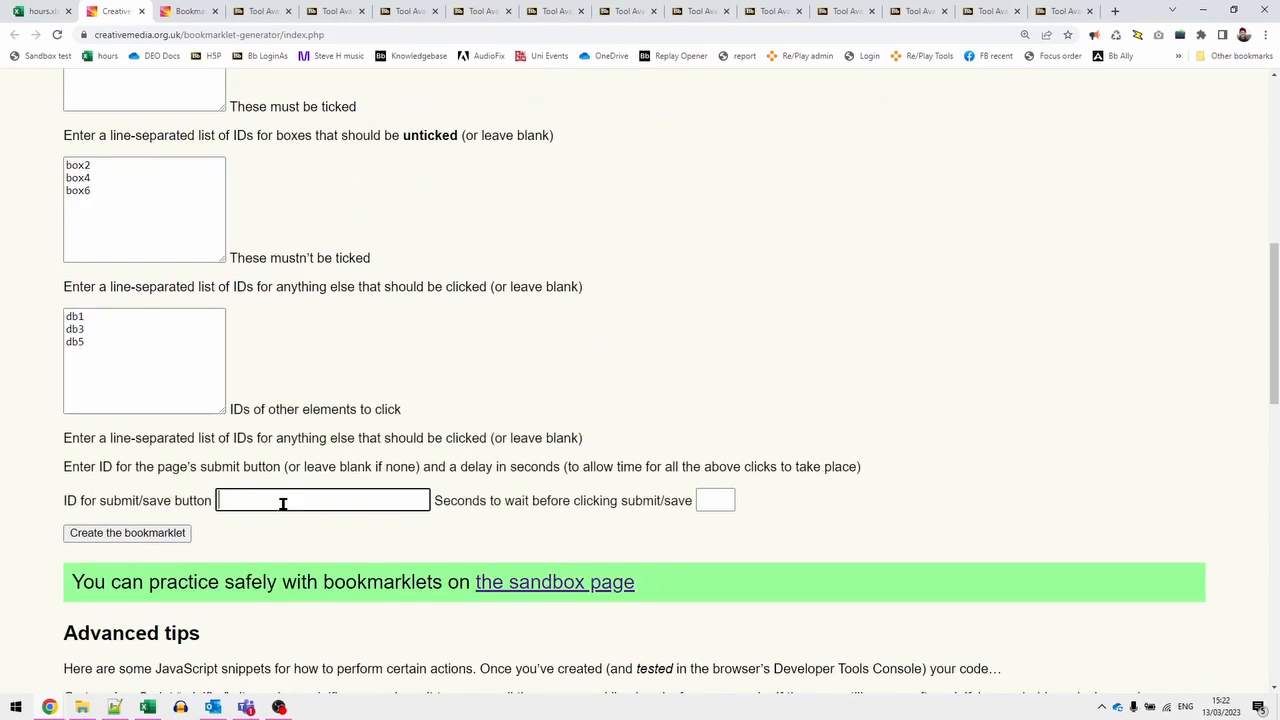
pyautogui.hotkey('ctrl', 'Tab')
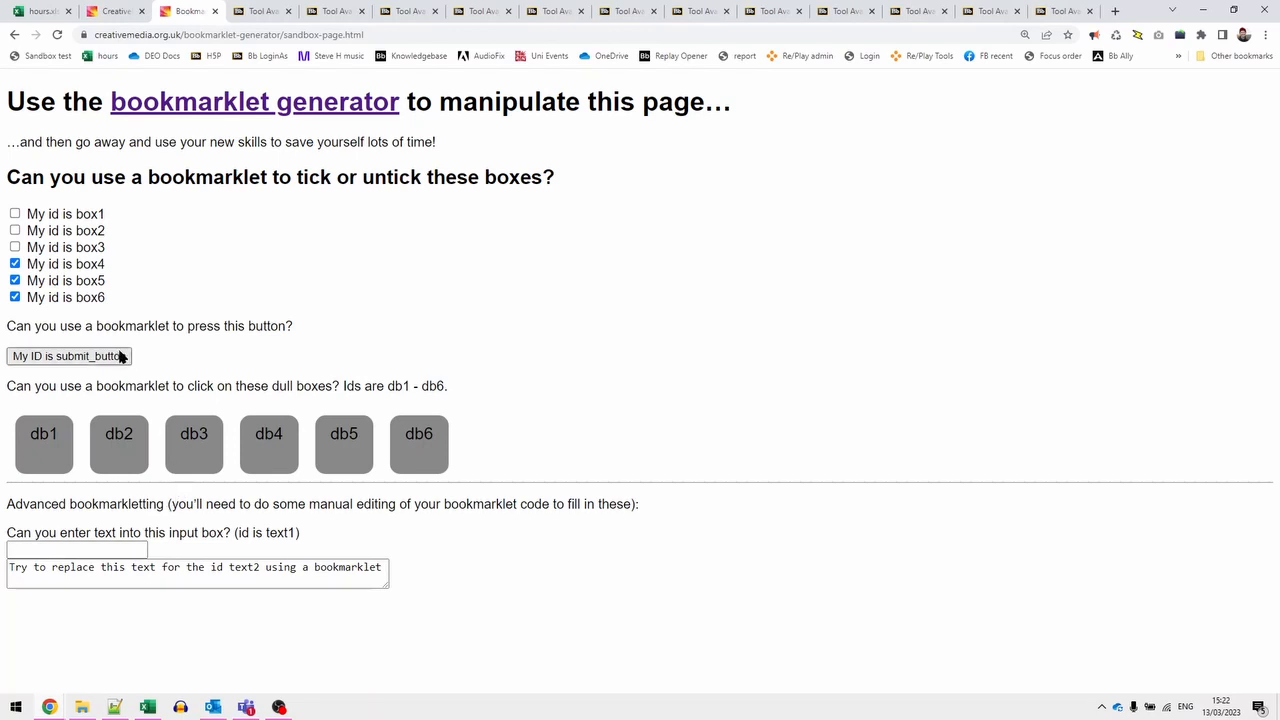
pyautogui.hotkey('ctrl', 'shift', 'Tab')
pyautogui.click(221, 508)
pyautogui.write('submit_bi')
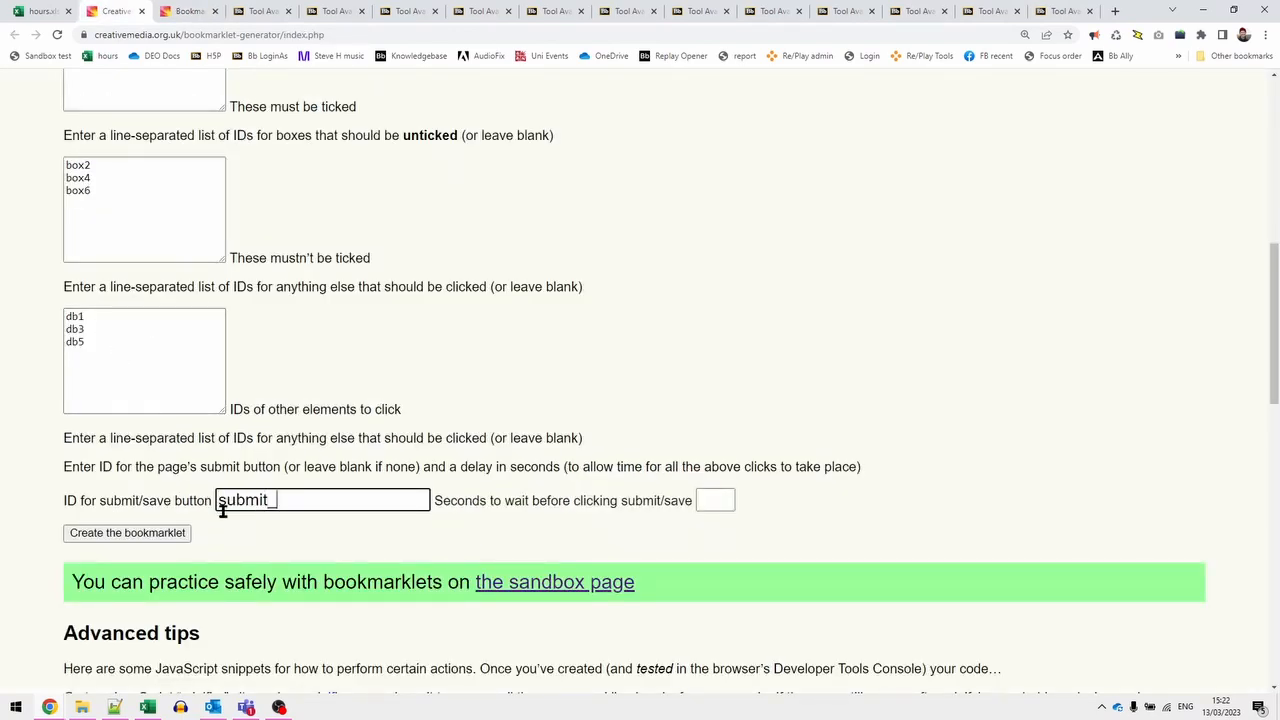
pyautogui.press('BackSpace')
pyautogui.write('utton')
pyautogui.scroll(1, 170, 157)
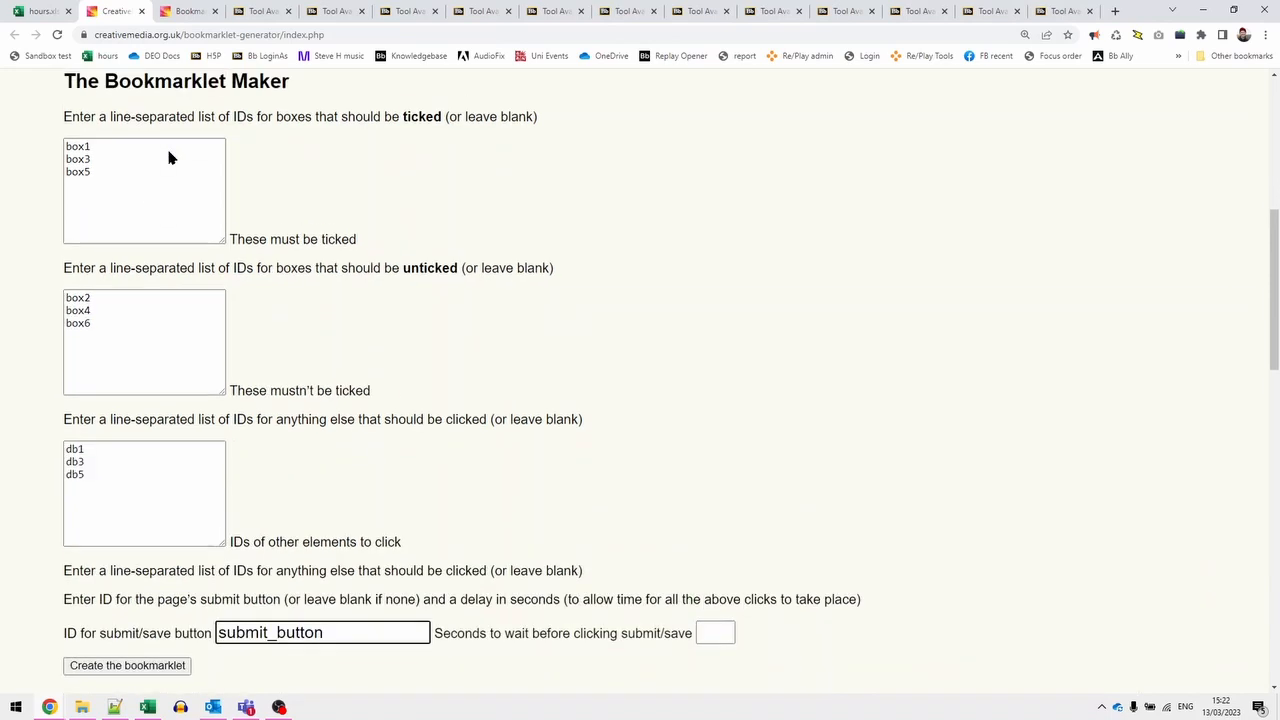
# Step: Set the wait before clicking submit/save to 2 seconds and create the bookmarklet
pyautogui.scroll(-1, 170, 157)
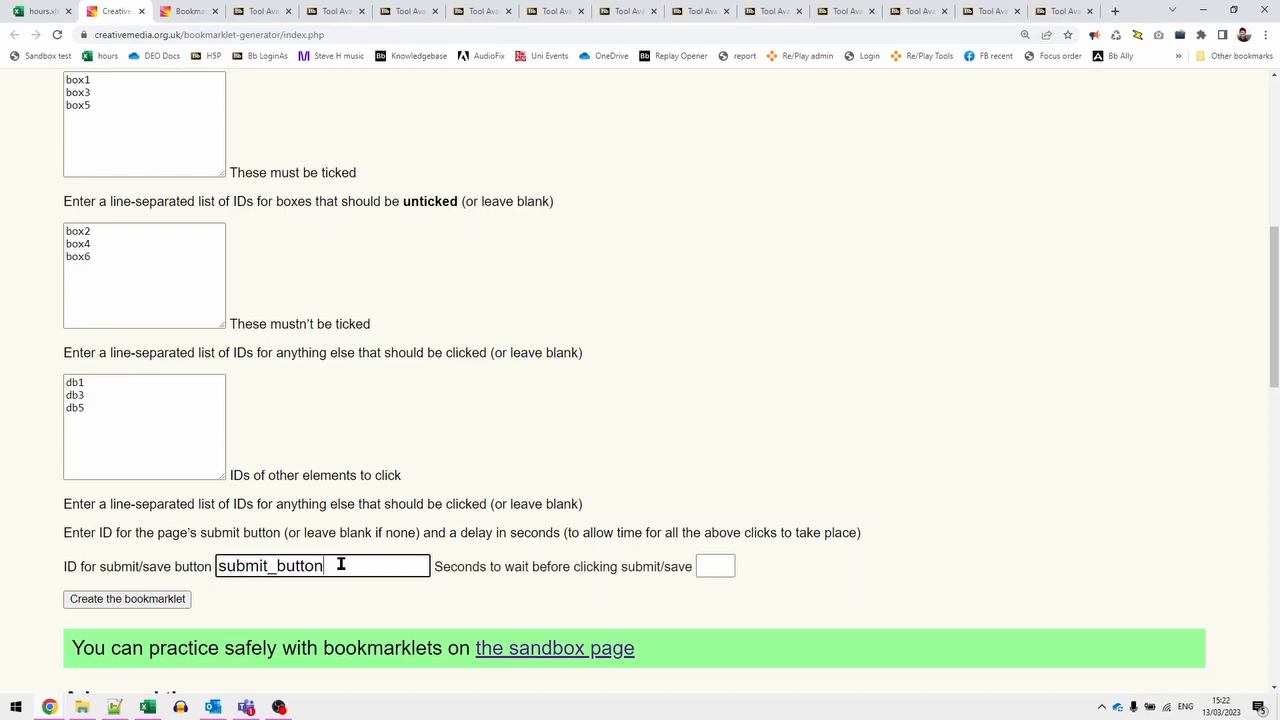
pyautogui.click(704, 566)
pyautogui.write('2')
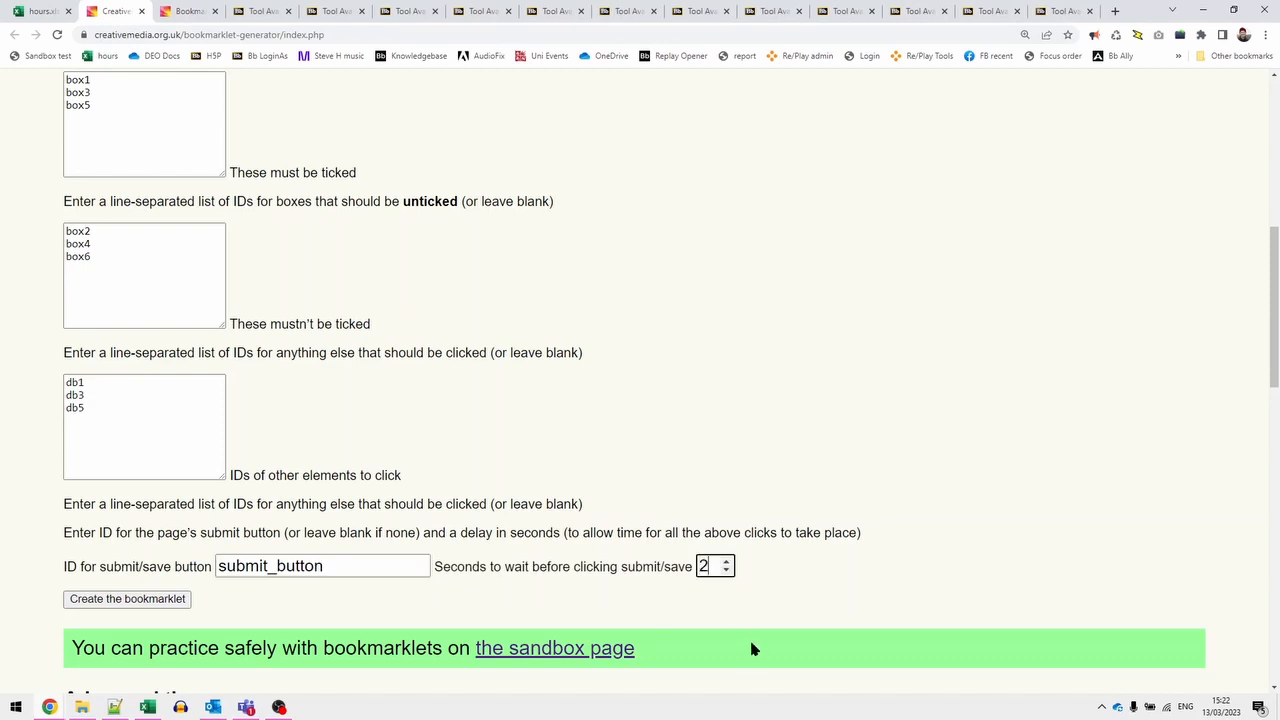
pyautogui.click(745, 568)
pyautogui.scroll(-1, 745, 568)
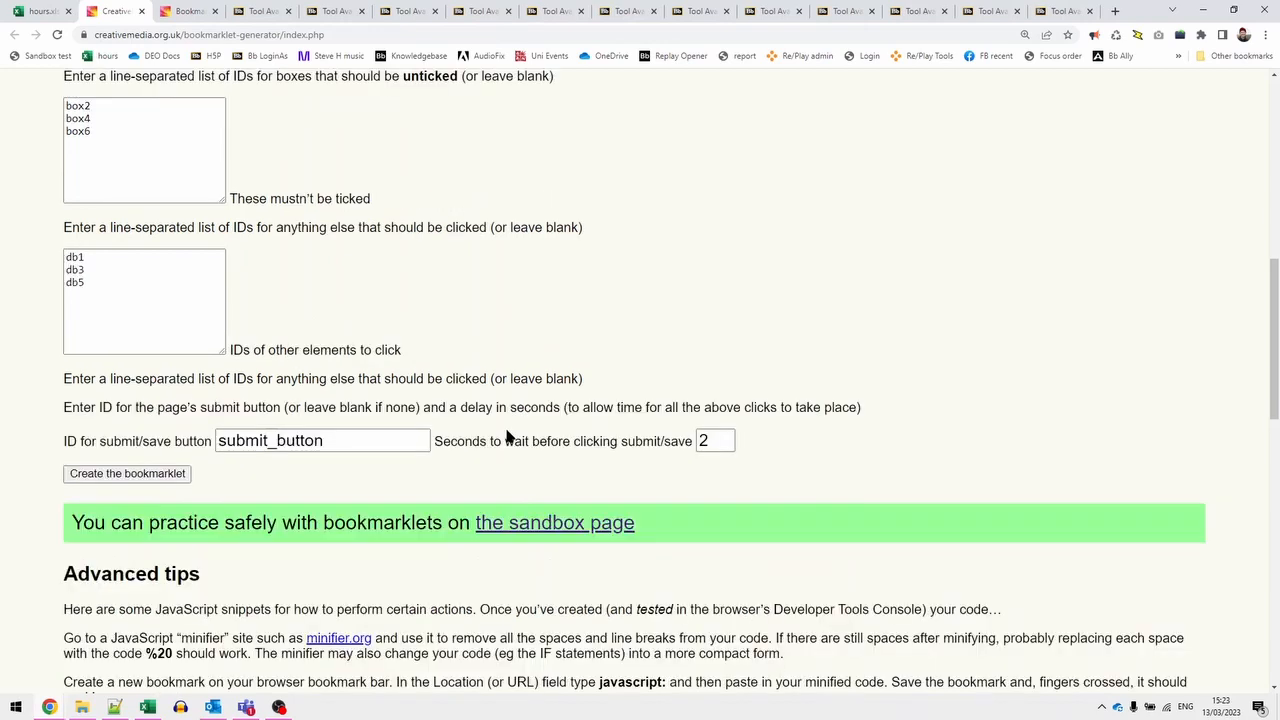
pyautogui.click(157, 479)
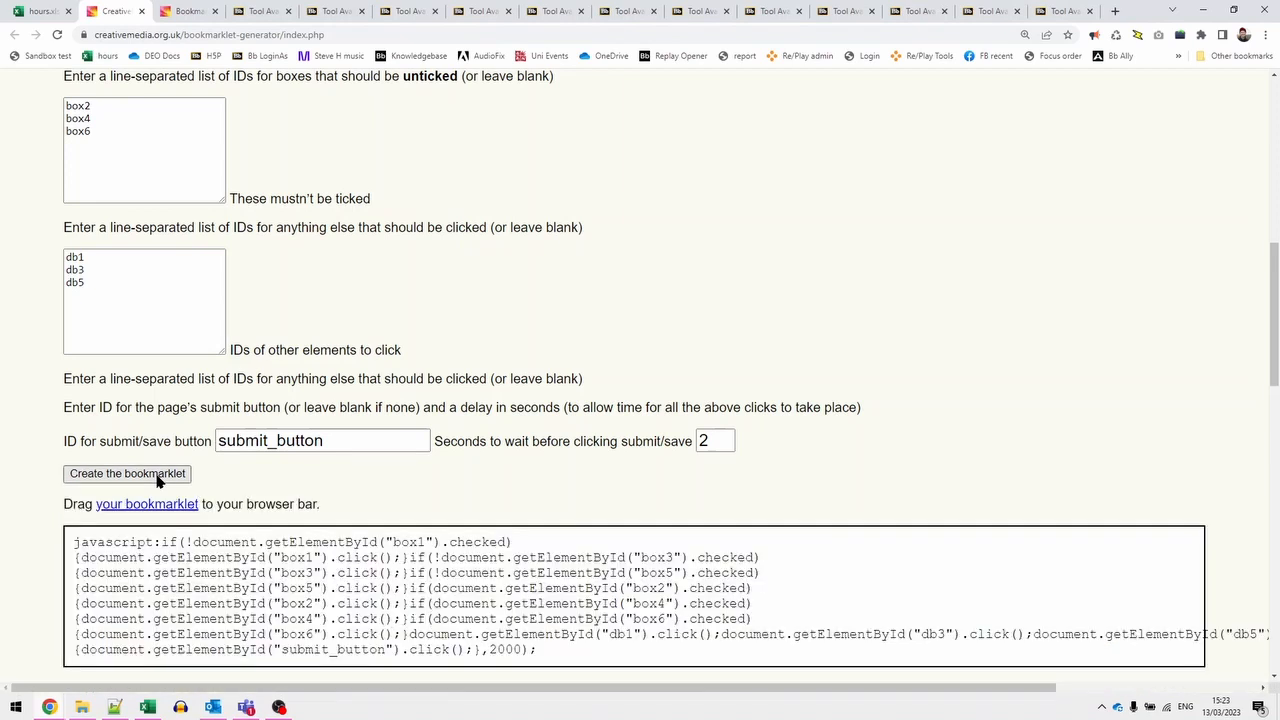
# Step: Add the generated bookmarklet link to the start of the browser's bookmarks bar
pyautogui.scroll(-1, 332, 468)
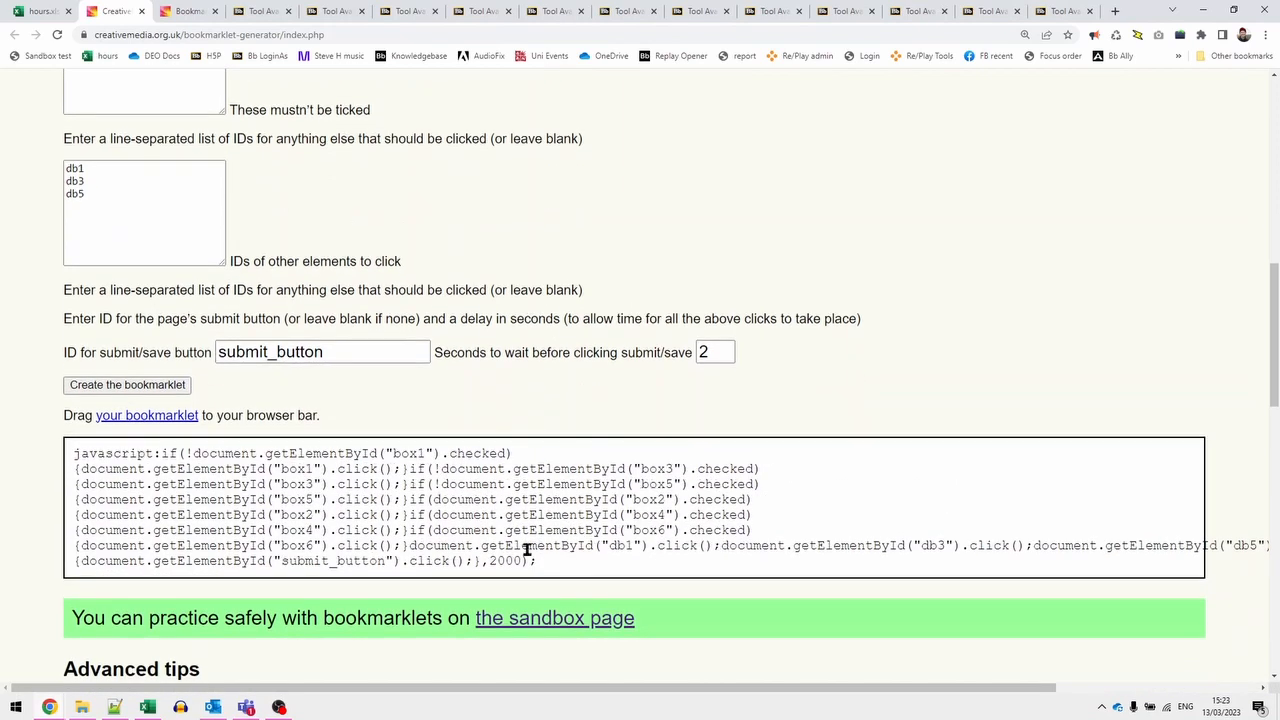
pyautogui.moveTo(546, 569); pyautogui.dragTo(58, 453)
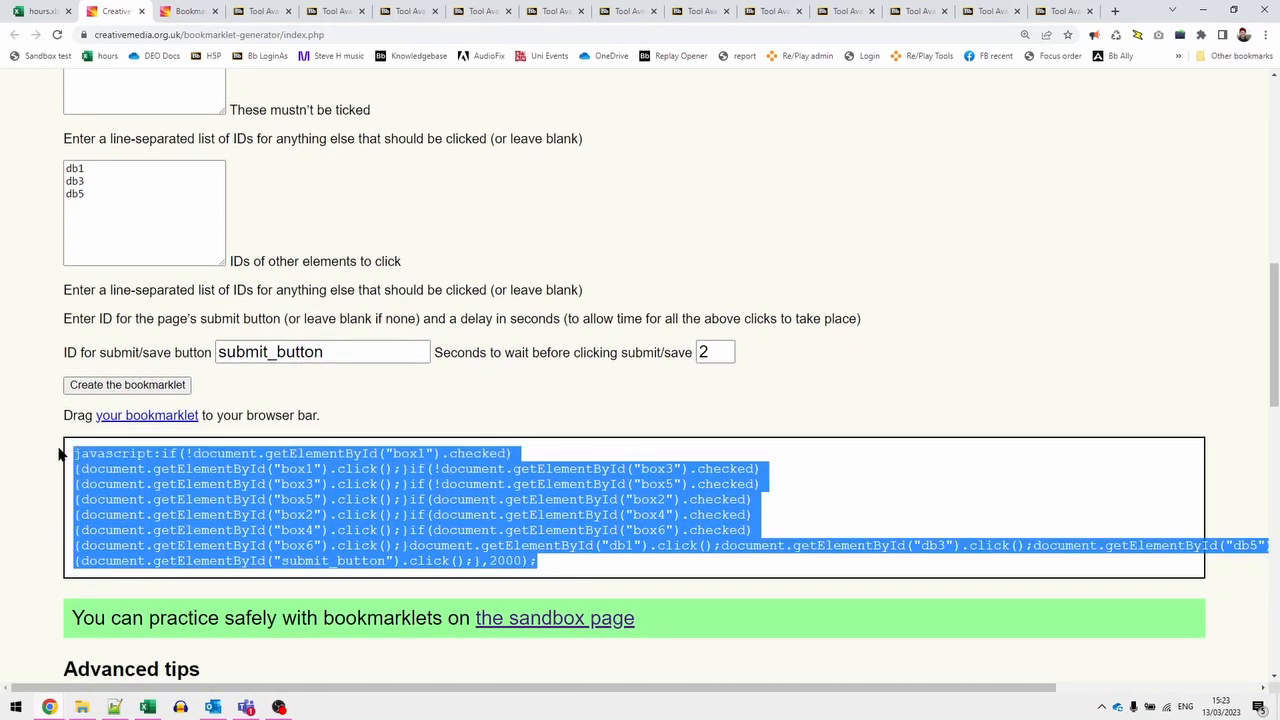
pyautogui.click(367, 404)
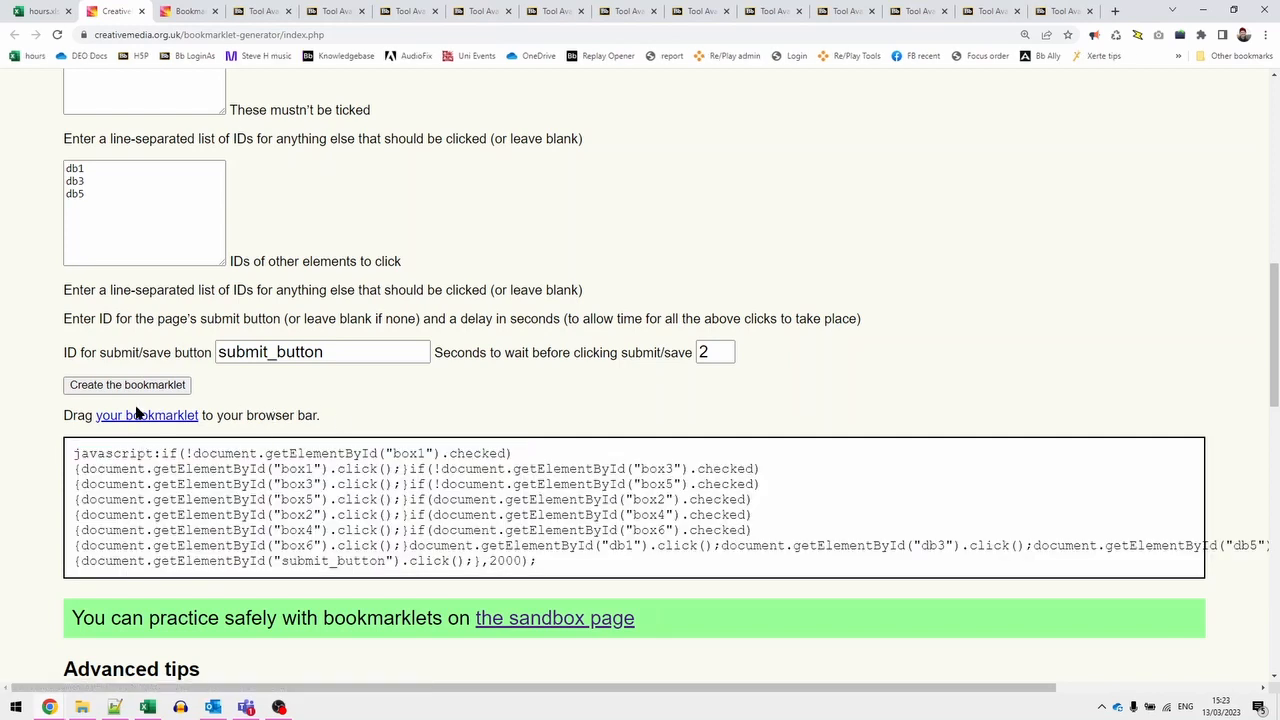
pyautogui.moveTo(140, 418); pyautogui.dragTo(10, 57)
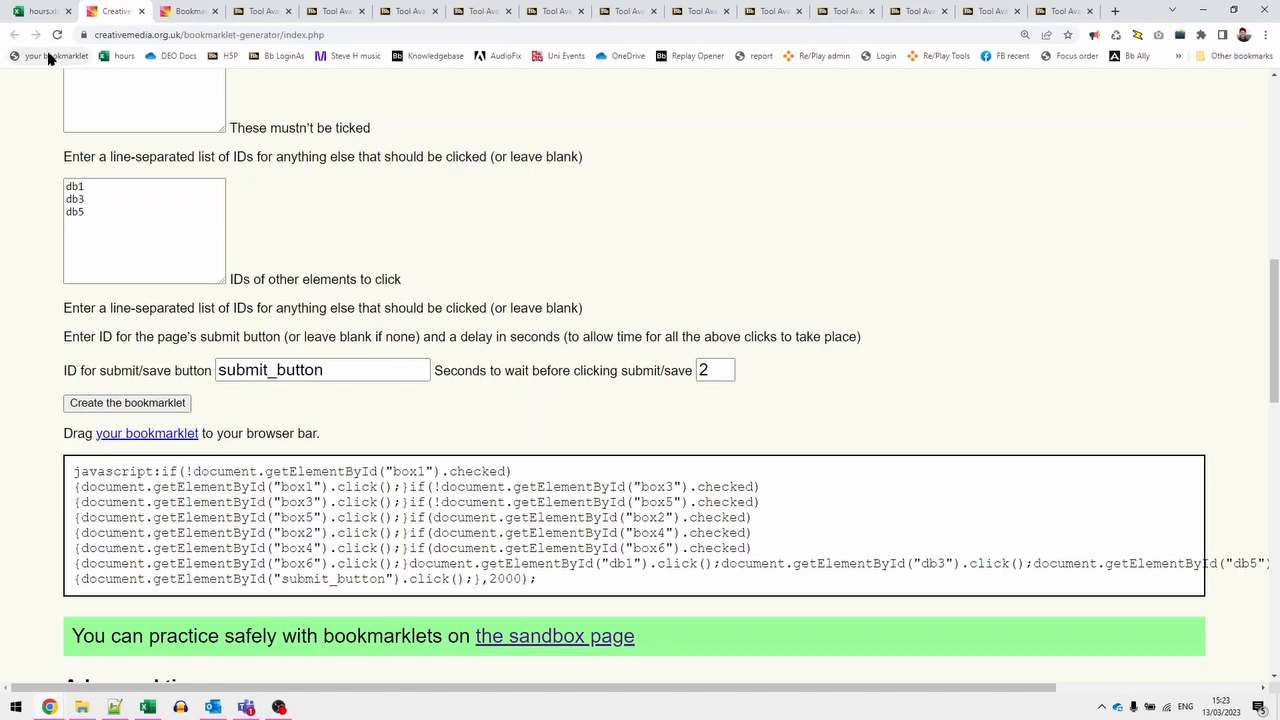
# Step: Rename the new bookmarklet on the bookmarks bar as Sandbox Demo
pyautogui.rightClick(48, 57)
pyautogui.click(90, 119)
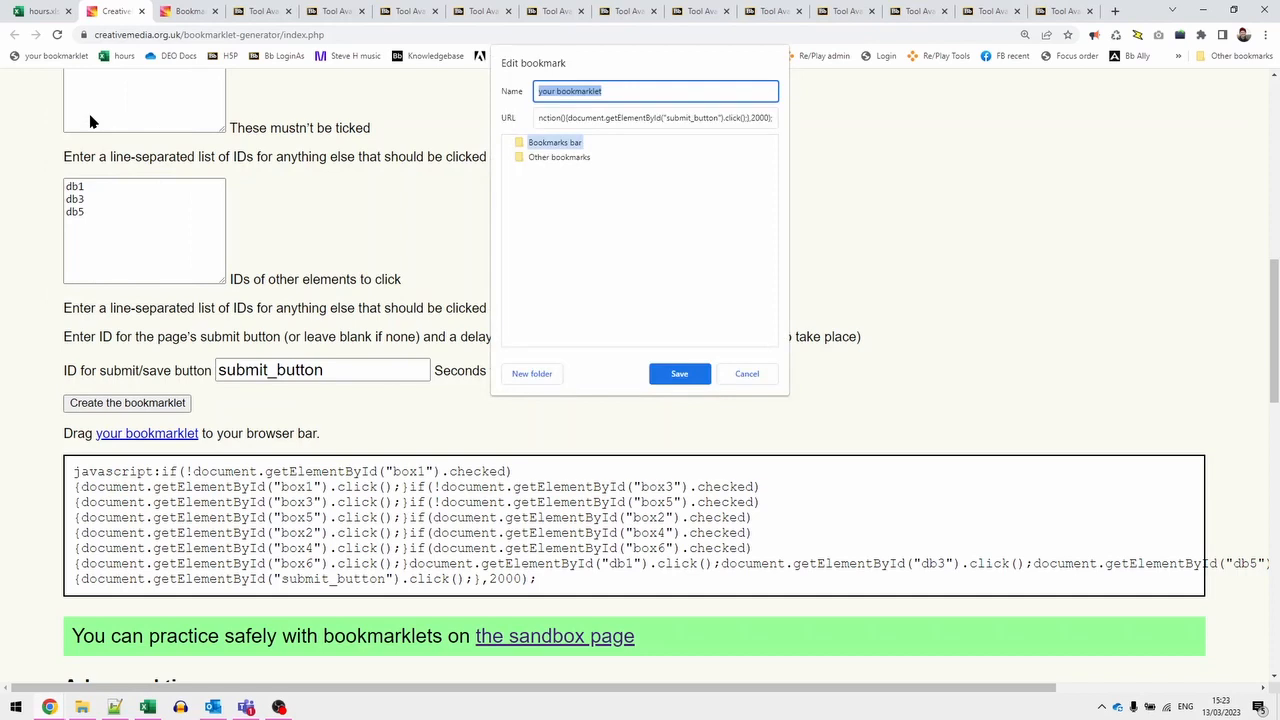
pyautogui.write('Sandbox Demo')
# Step: Look back through the JavaScript code in the bookmark's URL and save the edited bookmark
pyautogui.click(618, 118)
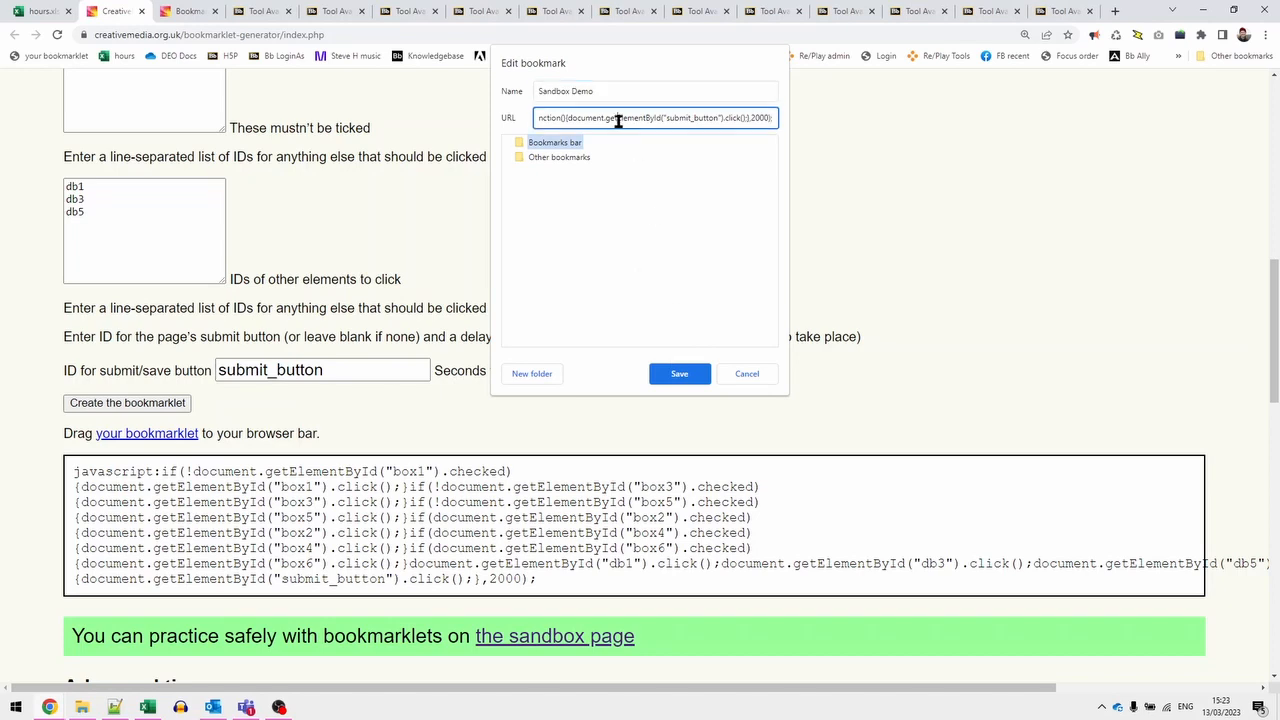
pyautogui.press('Left')
pyautogui.press('Left')
pyautogui.press('Left')
pyautogui.press('Left')
pyautogui.press('Left')
pyautogui.press('Left')
pyautogui.press('Left')
pyautogui.press('Left')
pyautogui.press('Left')
pyautogui.press('Left')
pyautogui.press('Left')
pyautogui.press('Left')
pyautogui.press('Left')
pyautogui.press('Left')
pyautogui.press('Left')
pyautogui.press('Left')
pyautogui.press('Left')
pyautogui.press('Left')
pyautogui.press('Left')
pyautogui.press('Left')
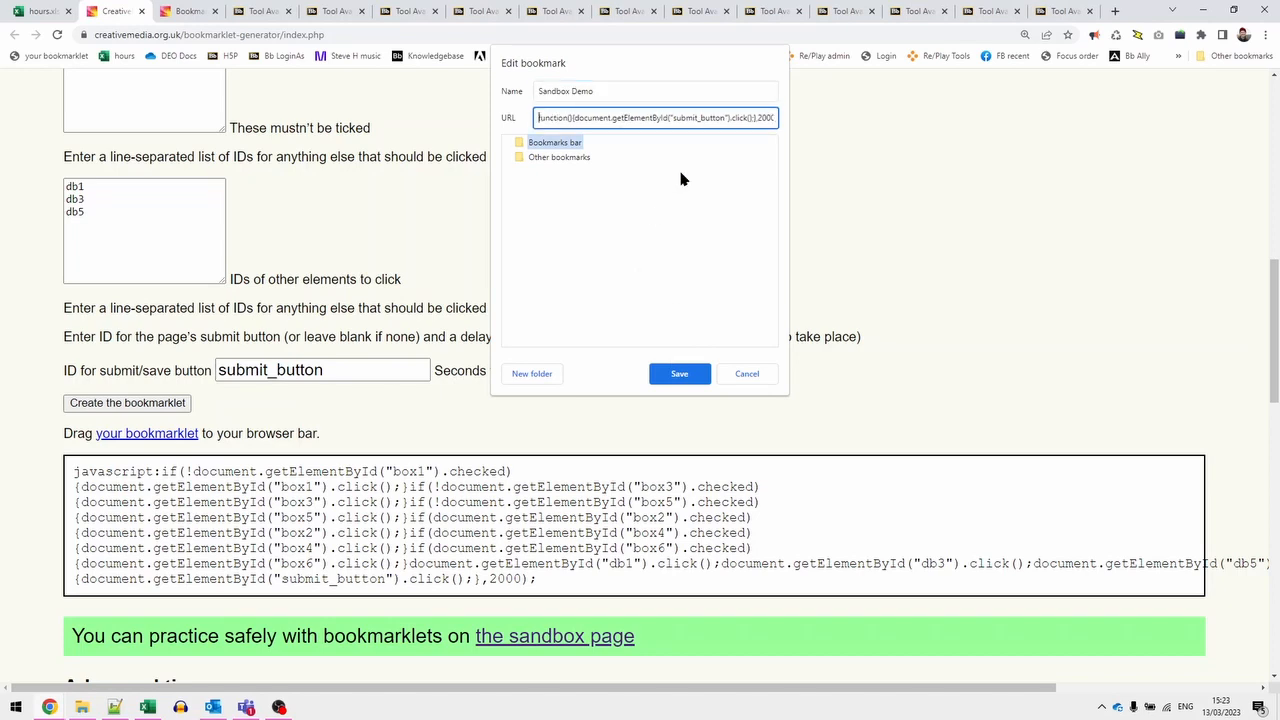
pyautogui.press('Left')
pyautogui.press('Left')
pyautogui.press('Left')
pyautogui.press('Left')
pyautogui.press('Left')
pyautogui.press('Left')
pyautogui.press('Left')
pyautogui.press('Left')
pyautogui.press('Left')
pyautogui.press('Left')
pyautogui.press('Left')
pyautogui.press('Left')
pyautogui.press('Left')
pyautogui.press('Left')
pyautogui.press('Left')
pyautogui.press('Left')
pyautogui.press('Left')
pyautogui.press('Left')
pyautogui.press('Left')
pyautogui.press('Left')
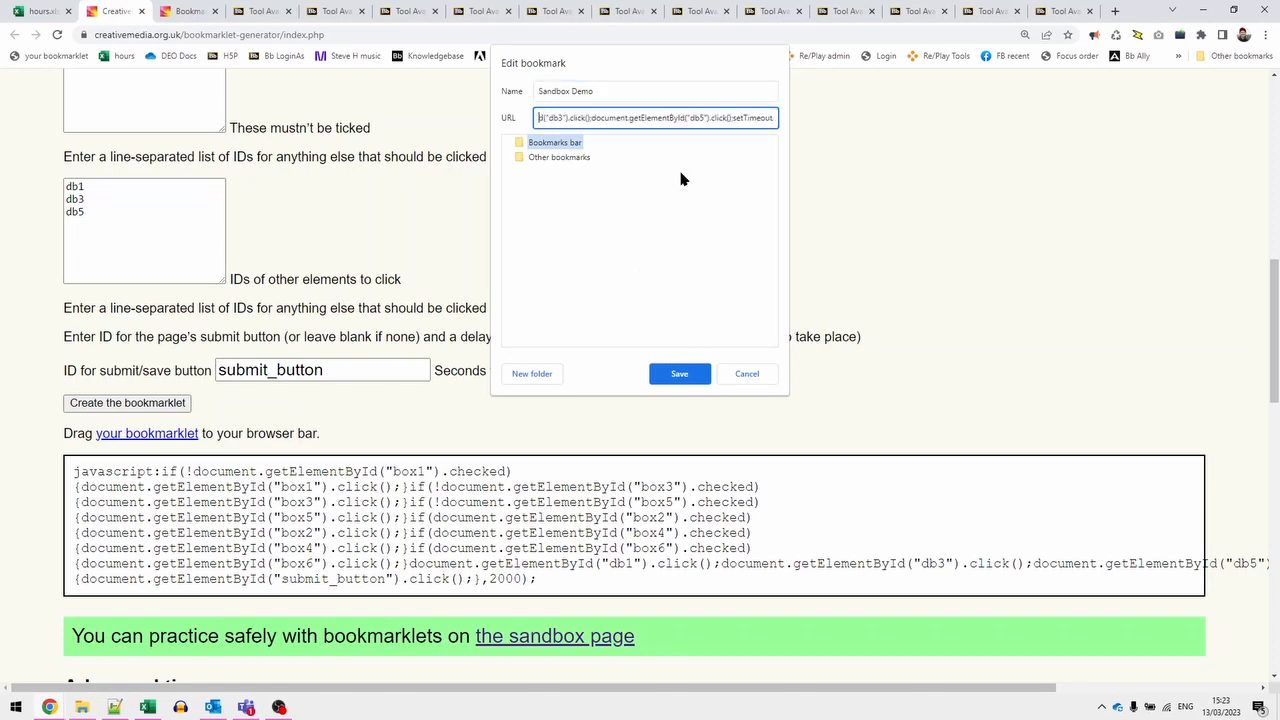
pyautogui.press('Left')
pyautogui.press('Left')
pyautogui.press('Left')
pyautogui.press('Left')
pyautogui.press('Left')
pyautogui.press('Left')
pyautogui.press('Left')
pyautogui.press('Left')
pyautogui.press('Left')
pyautogui.press('Left')
pyautogui.press('Left')
pyautogui.press('Left')
pyautogui.press('Left')
pyautogui.press('Left')
pyautogui.press('Left')
pyautogui.press('Left')
pyautogui.press('Left')
pyautogui.press('Left')
pyautogui.press('Left')
pyautogui.press('Left')
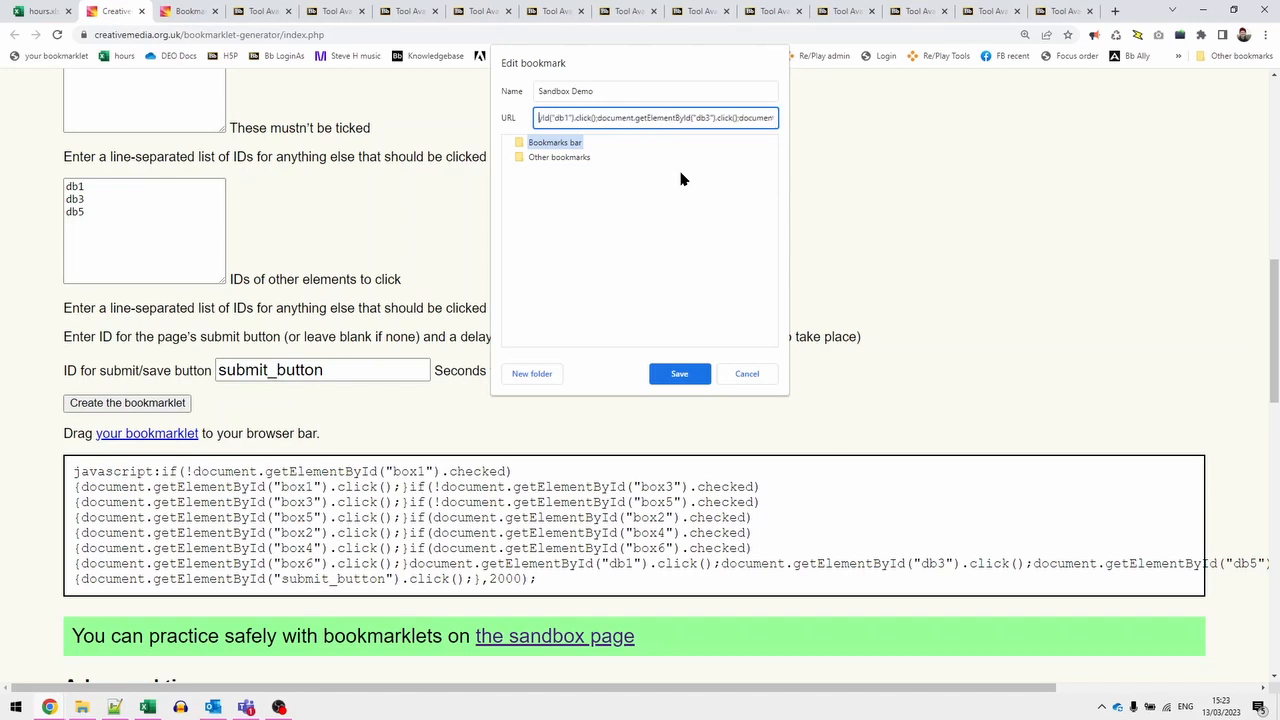
pyautogui.press('Left')
pyautogui.press('Left')
pyautogui.press('Left')
pyautogui.press('Left')
pyautogui.press('Left')
pyautogui.press('Left')
pyautogui.press('Left')
pyautogui.press('Left')
pyautogui.press('Left')
pyautogui.press('Left')
pyautogui.press('Left')
pyautogui.press('Left')
pyautogui.press('Left')
pyautogui.press('Left')
pyautogui.press('Left')
pyautogui.press('Left')
pyautogui.press('Left')
pyautogui.press('Left')
pyautogui.press('Left')
pyautogui.press('Left')
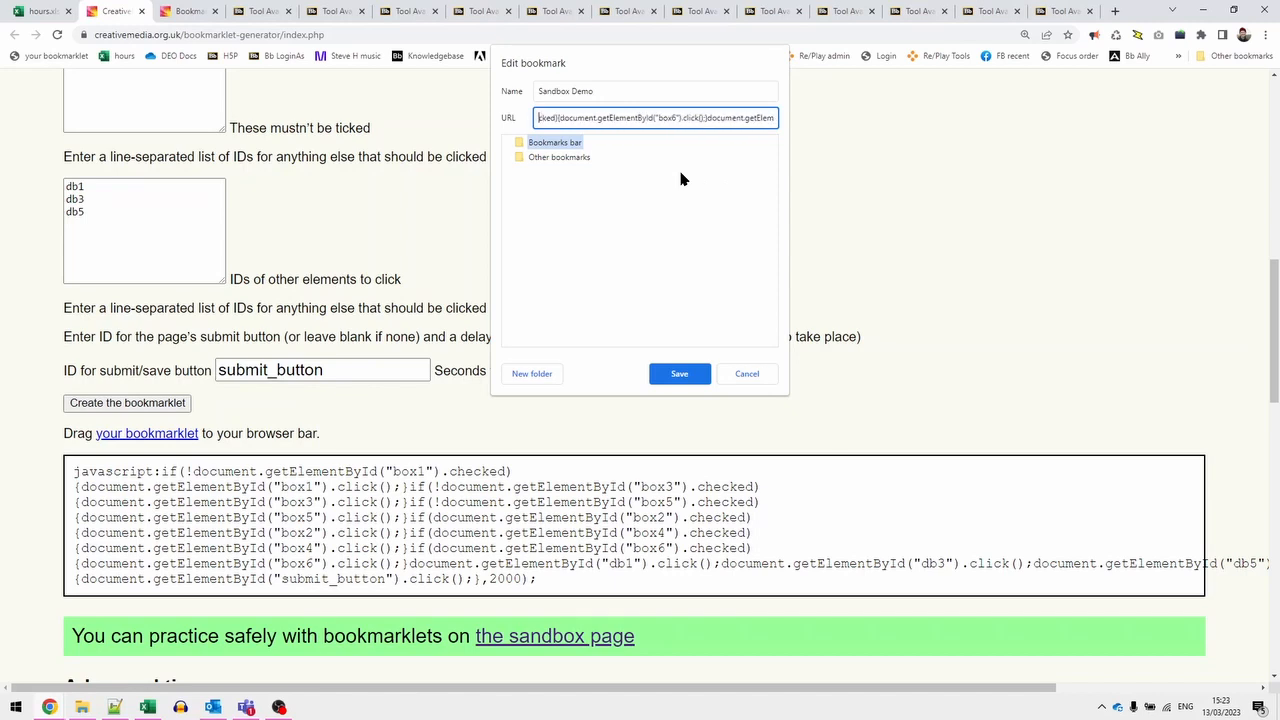
pyautogui.click(694, 374)
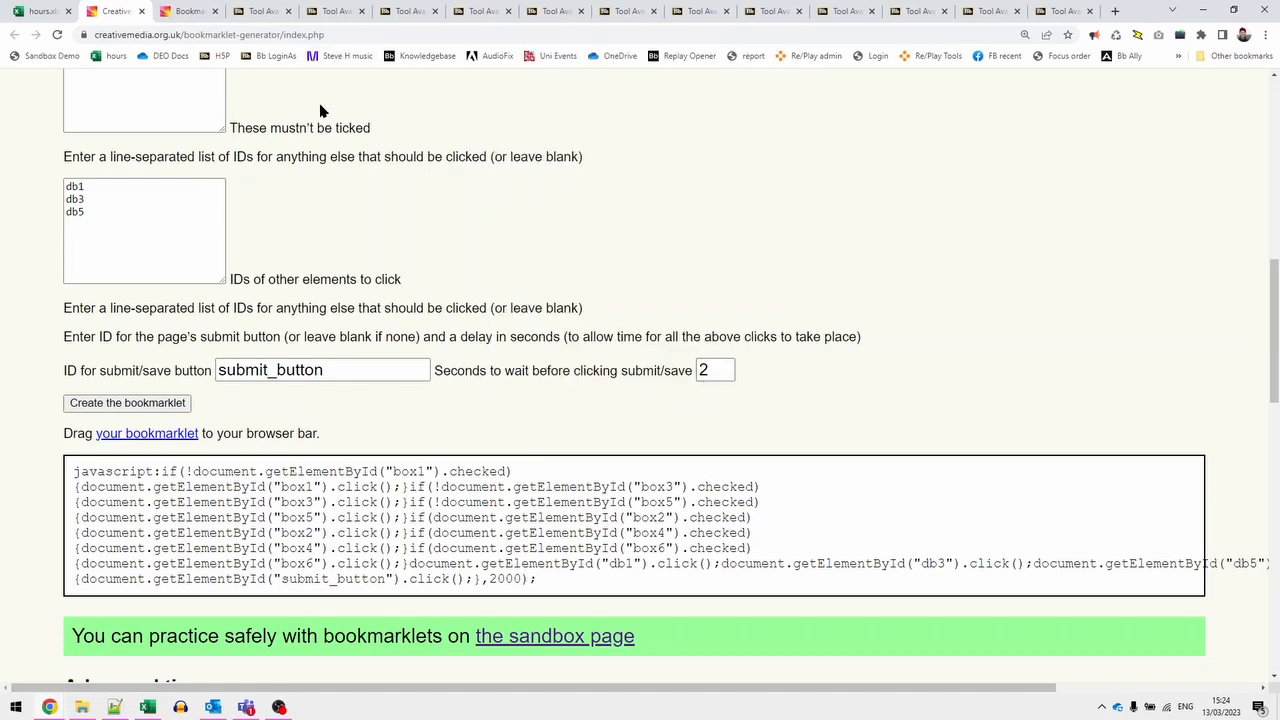
# Step: Run the Sandbox Demo bookmarklet on the sandbox page, reload the page and run the bookmarklet again
pyautogui.hotkey('ctrl', 'Tab')
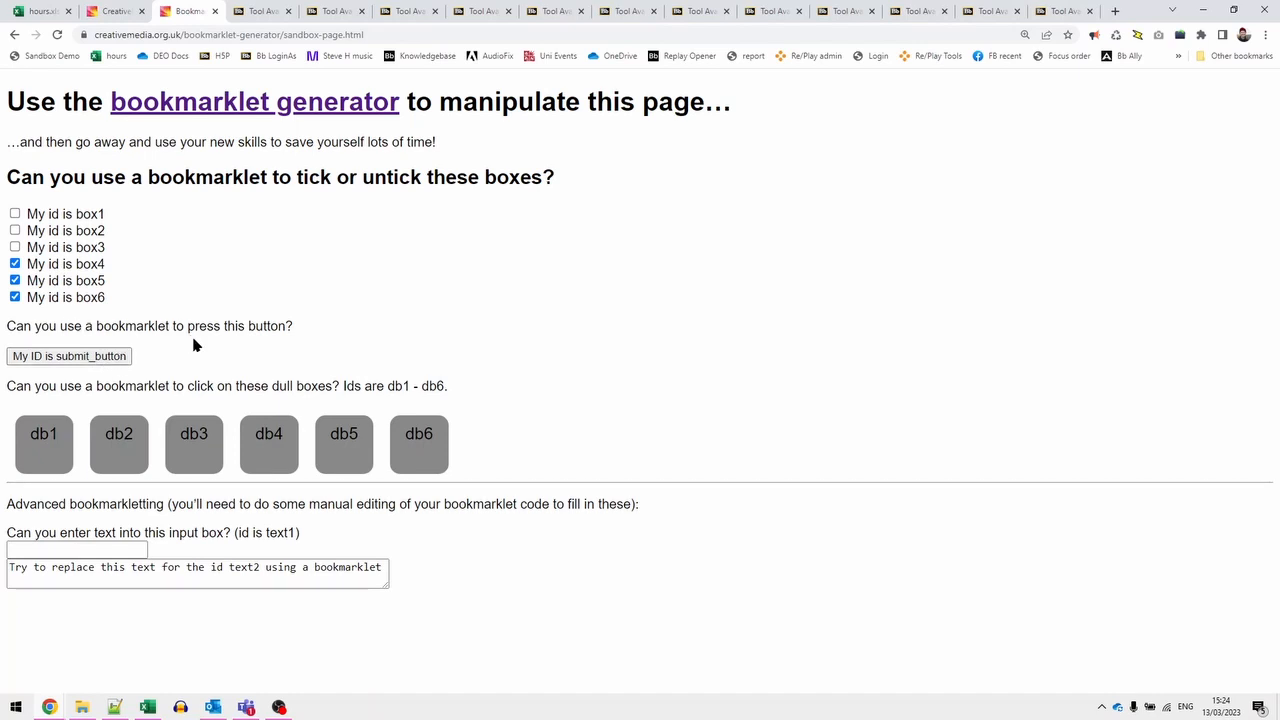
pyautogui.click(43, 56)
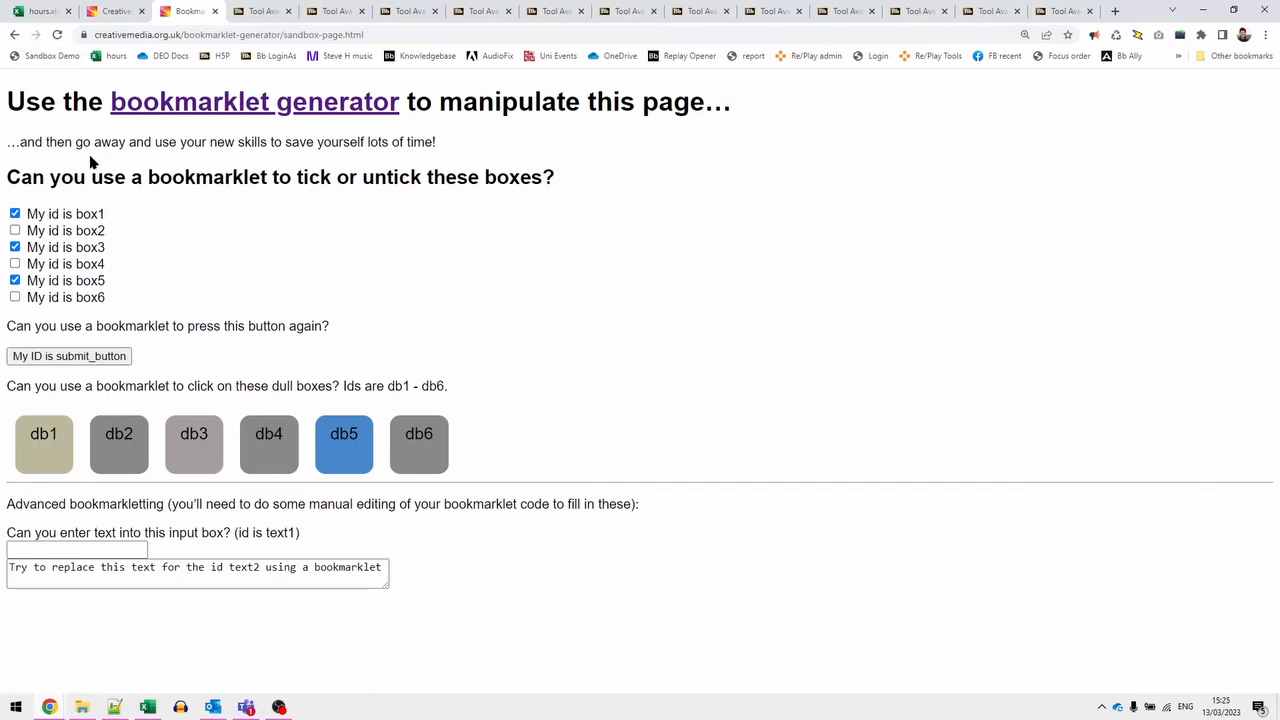
pyautogui.press('F5')
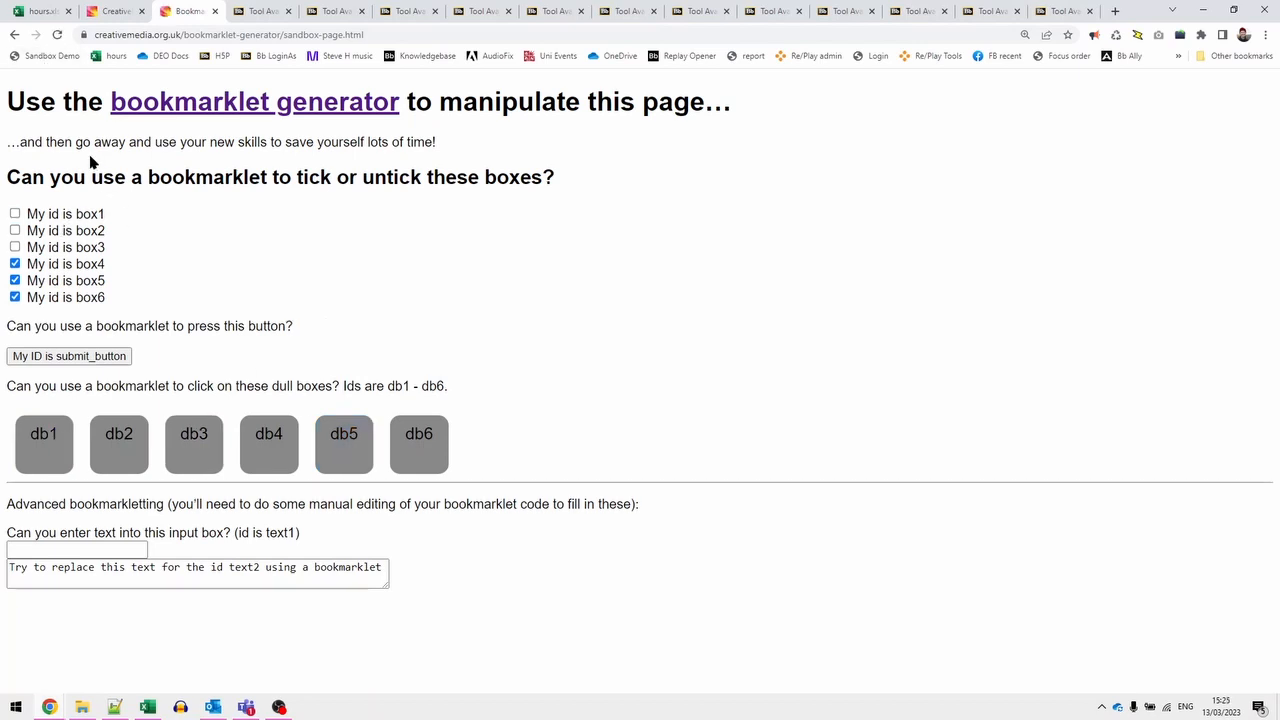
pyautogui.click(52, 56)
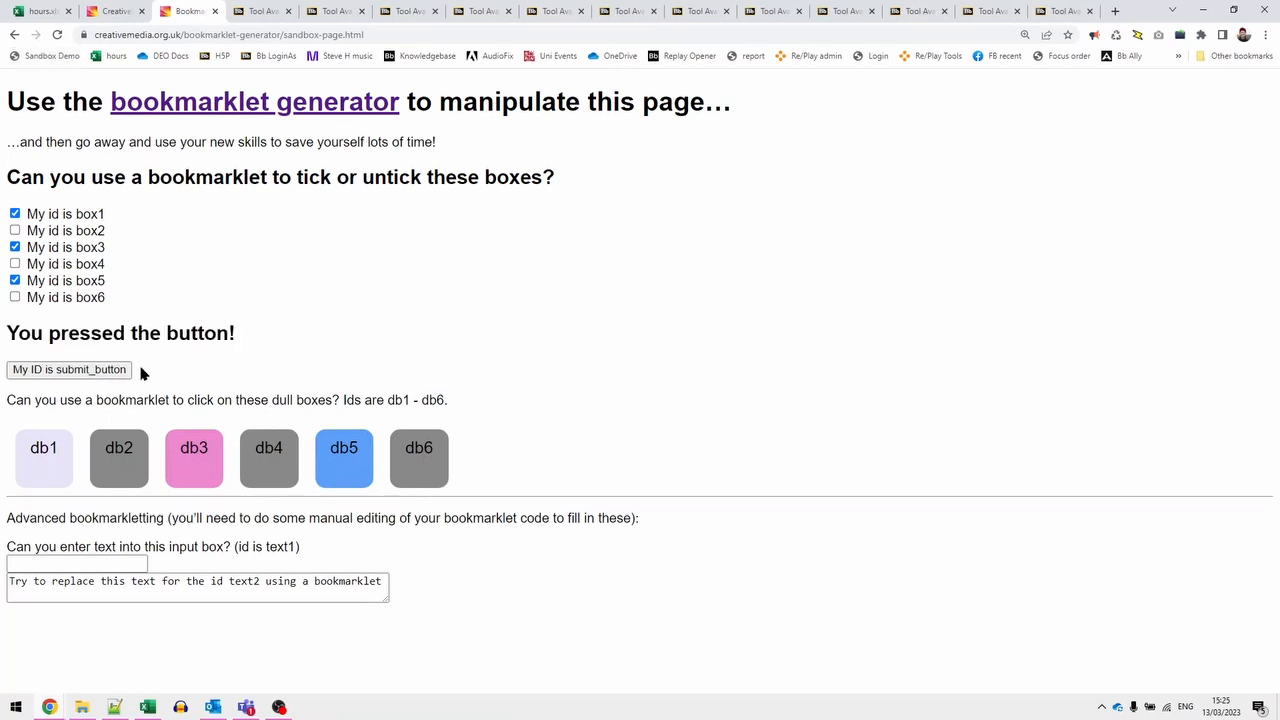
# Step: Change the colours of the dull boxes db5, db3, db4, db2 and db6 on the sandbox page by hand
pyautogui.doubleClick(344, 445)
pyautogui.click(349, 457)
pyautogui.click(349, 457)
pyautogui.click(349, 457)
pyautogui.doubleClick(186, 440)
pyautogui.click(184, 438)
pyautogui.doubleClick(273, 451)
pyautogui.click(276, 454)
pyautogui.click(276, 454)
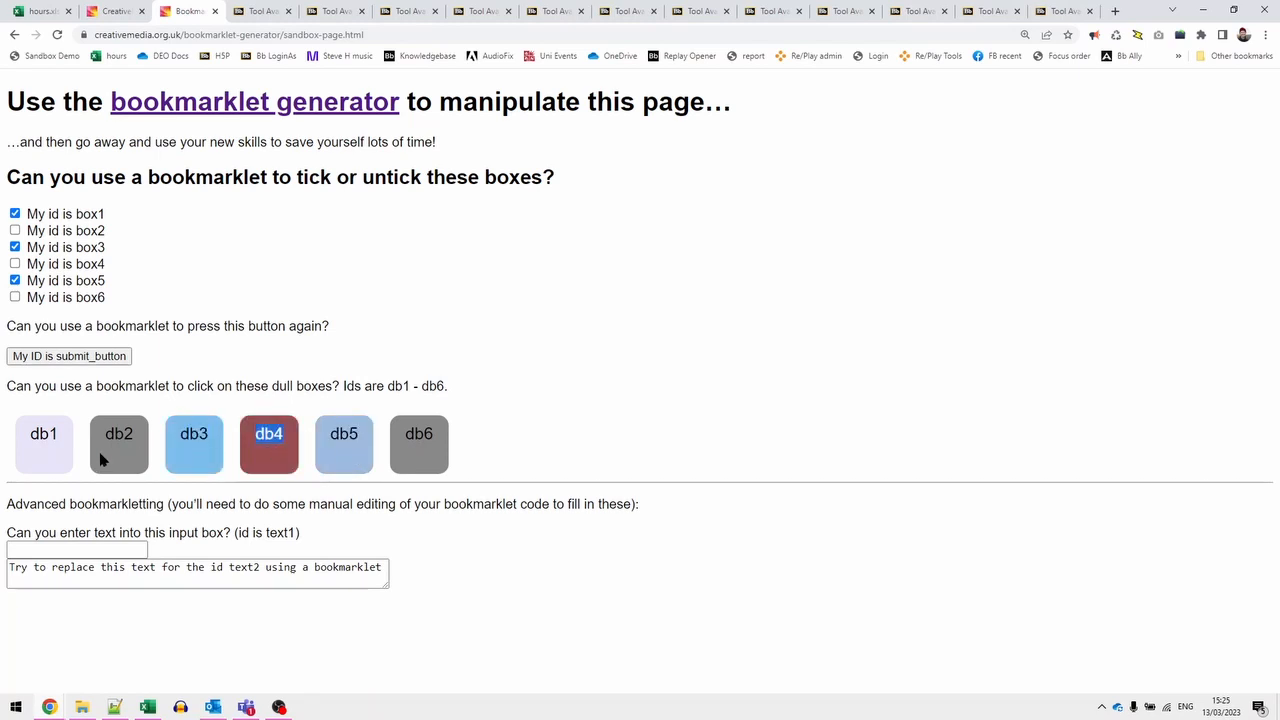
pyautogui.doubleClick(104, 458)
pyautogui.click(107, 459)
pyautogui.doubleClick(418, 466)
pyautogui.click(418, 466)
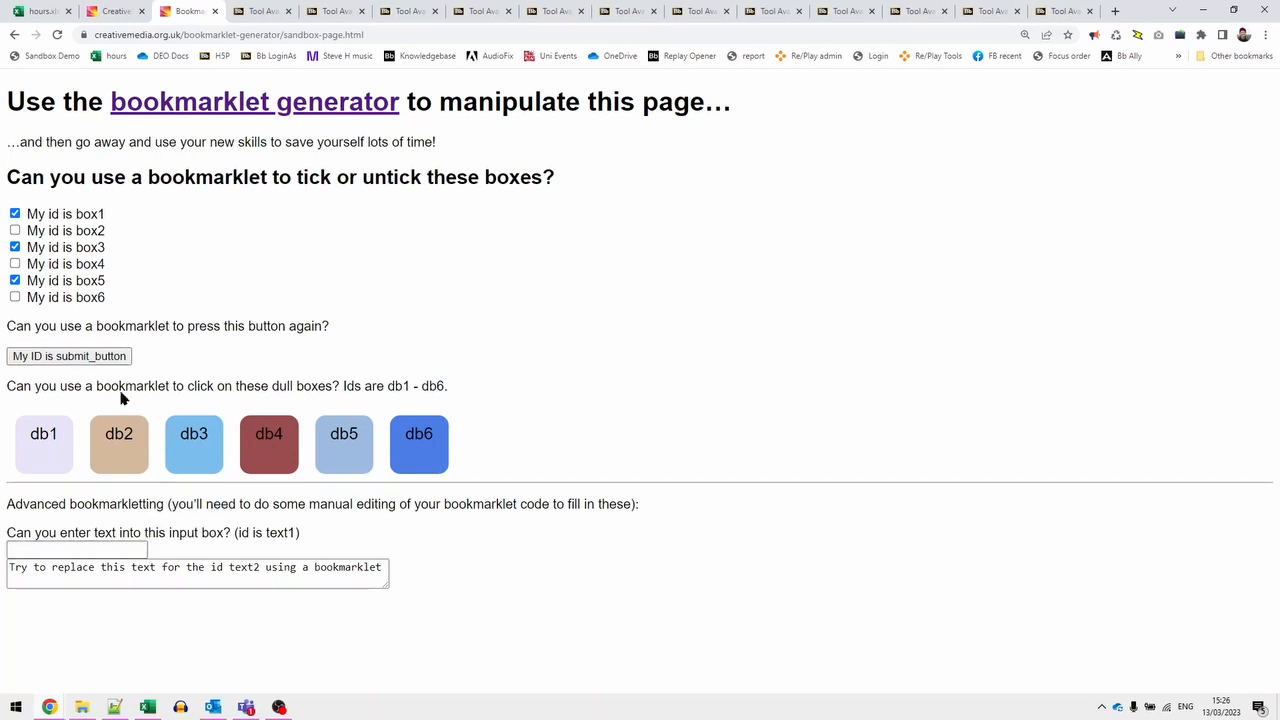
# Step: Return to the bookmarklet generator page and read the Advanced tips on elements without IDs, text boxes, popups and delays
pyautogui.click(127, 12)
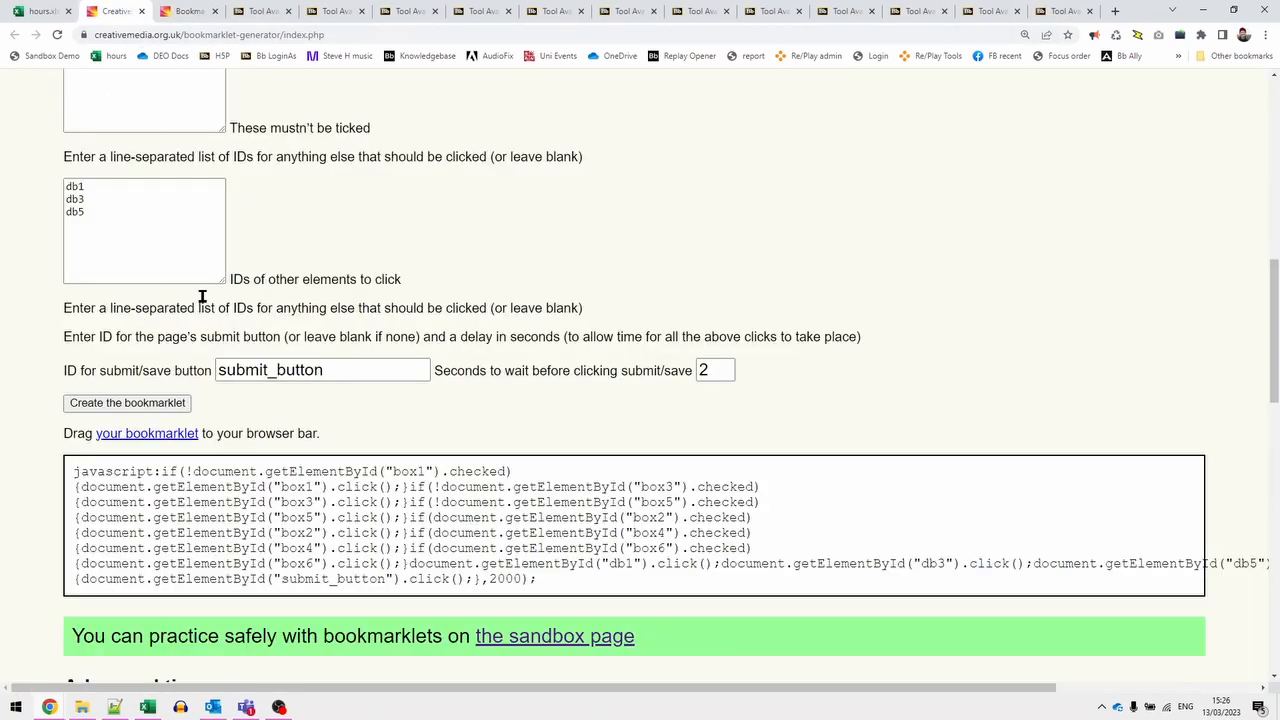
pyautogui.scroll(-4, 311, 254)
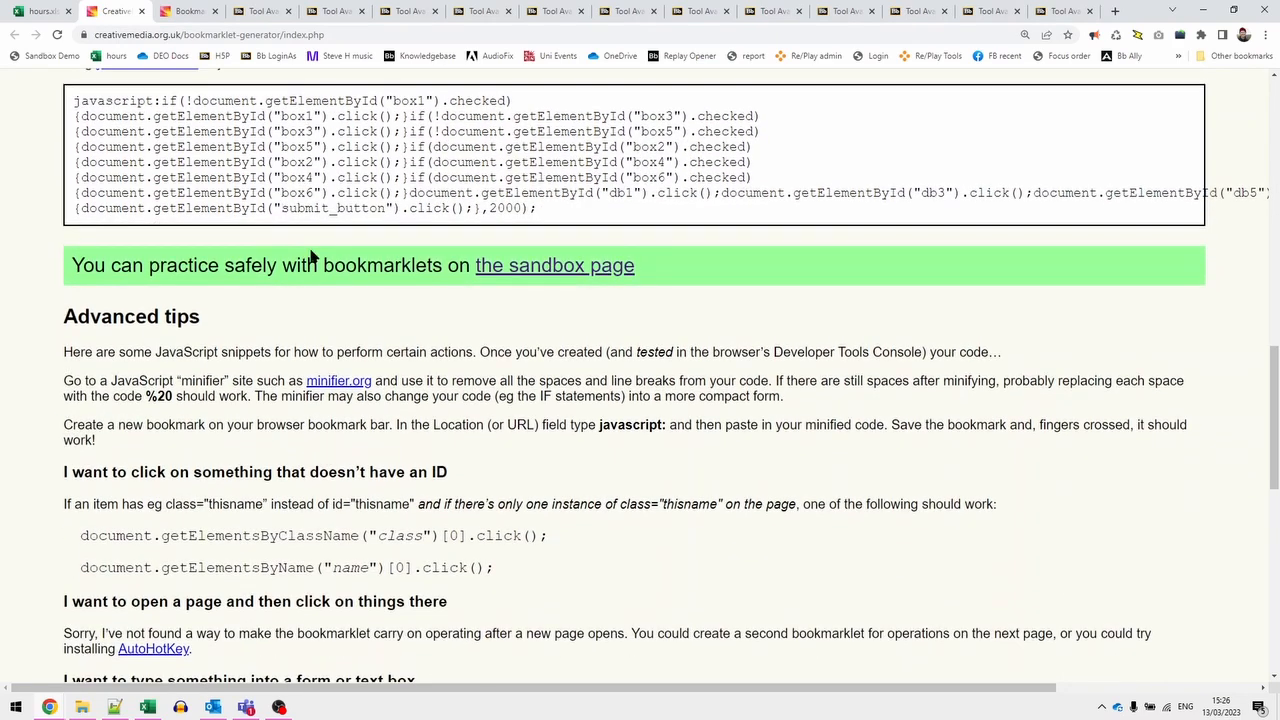
pyautogui.scroll(-1, 311, 254)
pyautogui.scroll(-1, 295, 370)
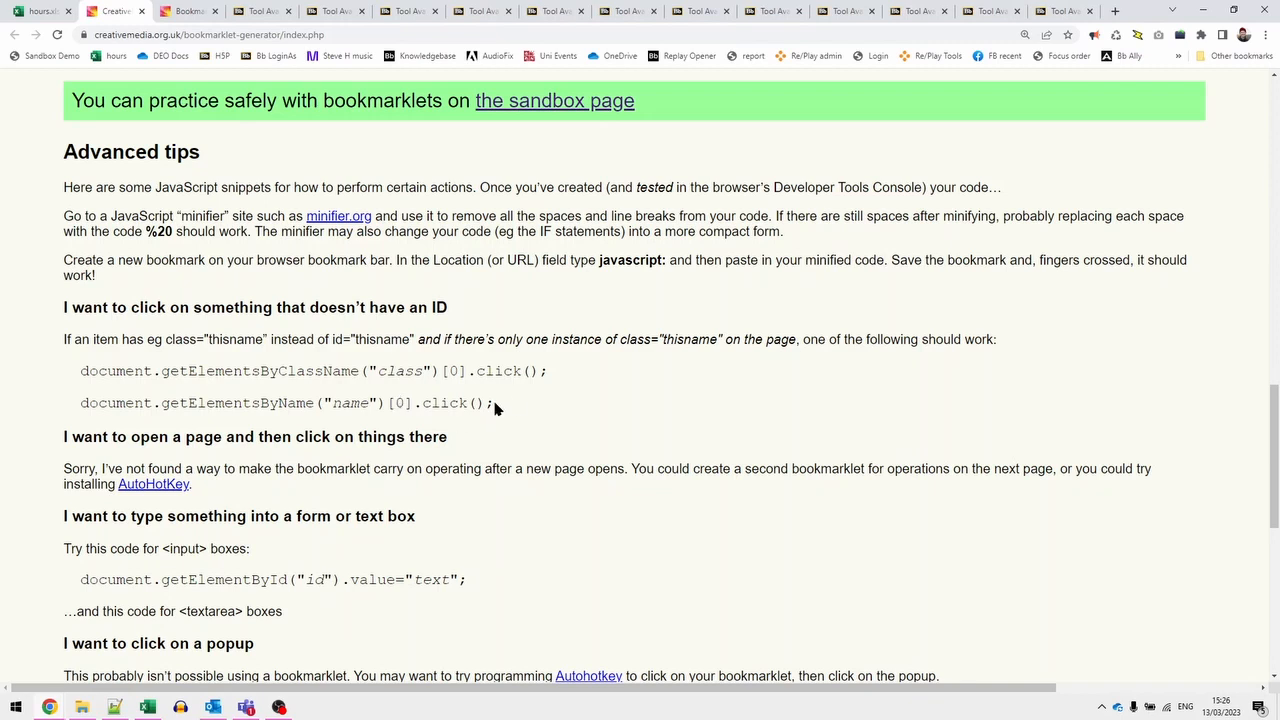
pyautogui.moveTo(502, 404); pyautogui.dragTo(370, 400)
pyautogui.scroll(5, 432, 387)
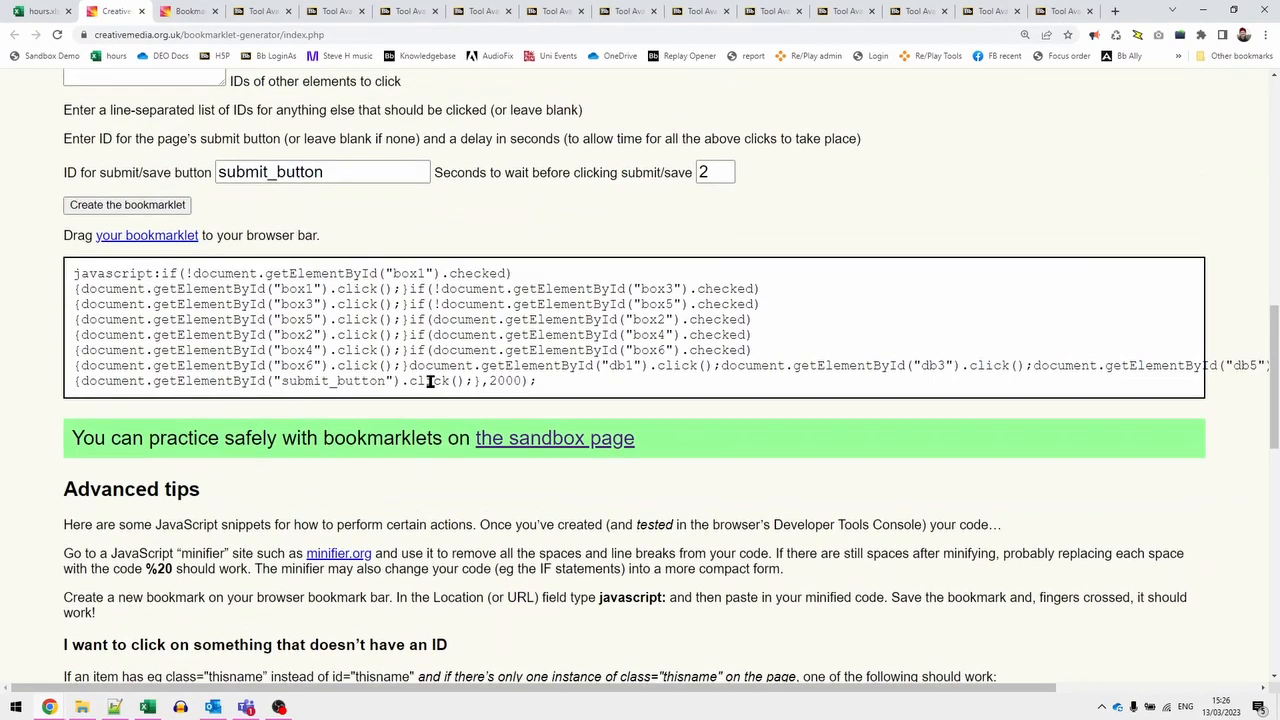
pyautogui.scroll(-5, 473, 330)
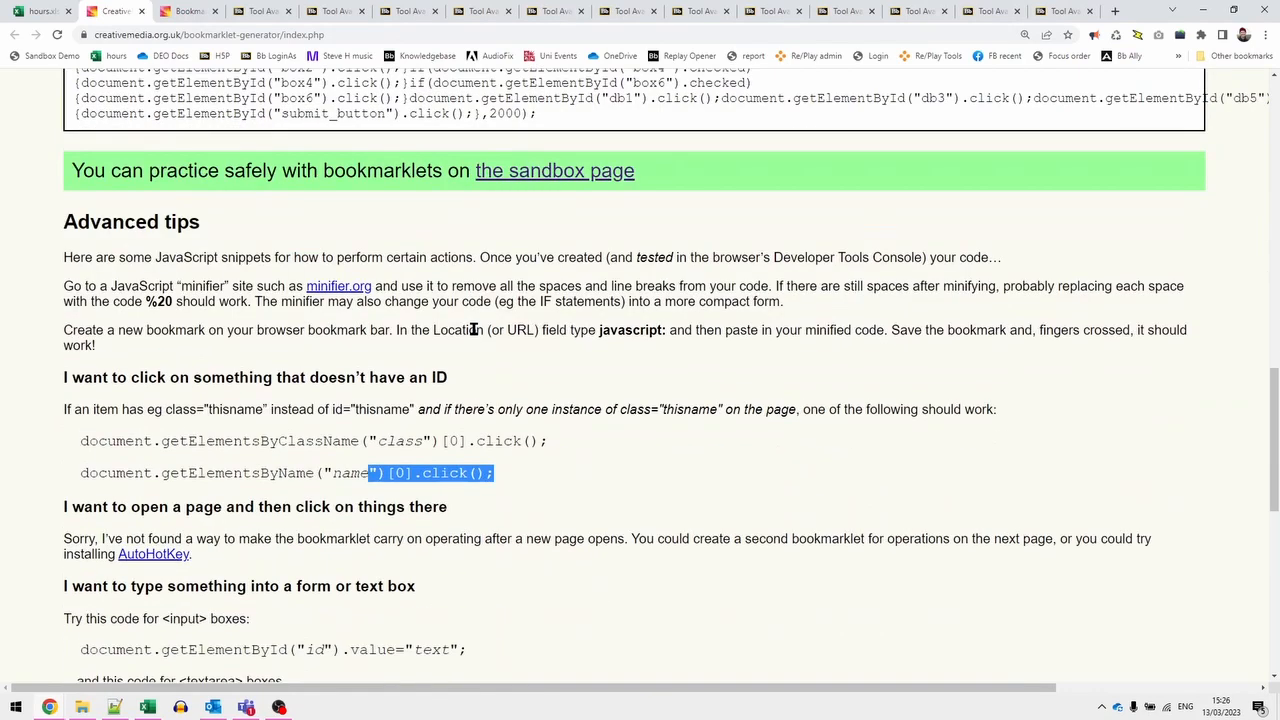
pyautogui.scroll(-1, 460, 507)
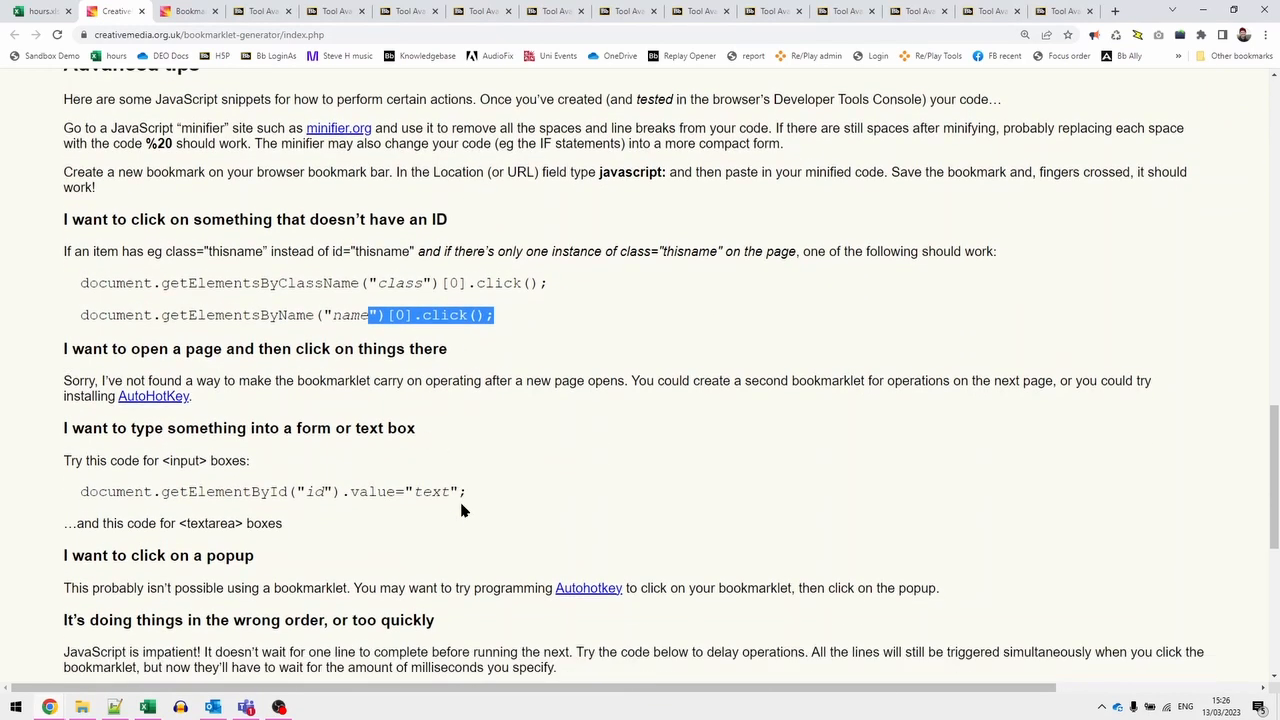
pyautogui.scroll(10, 472, 500)
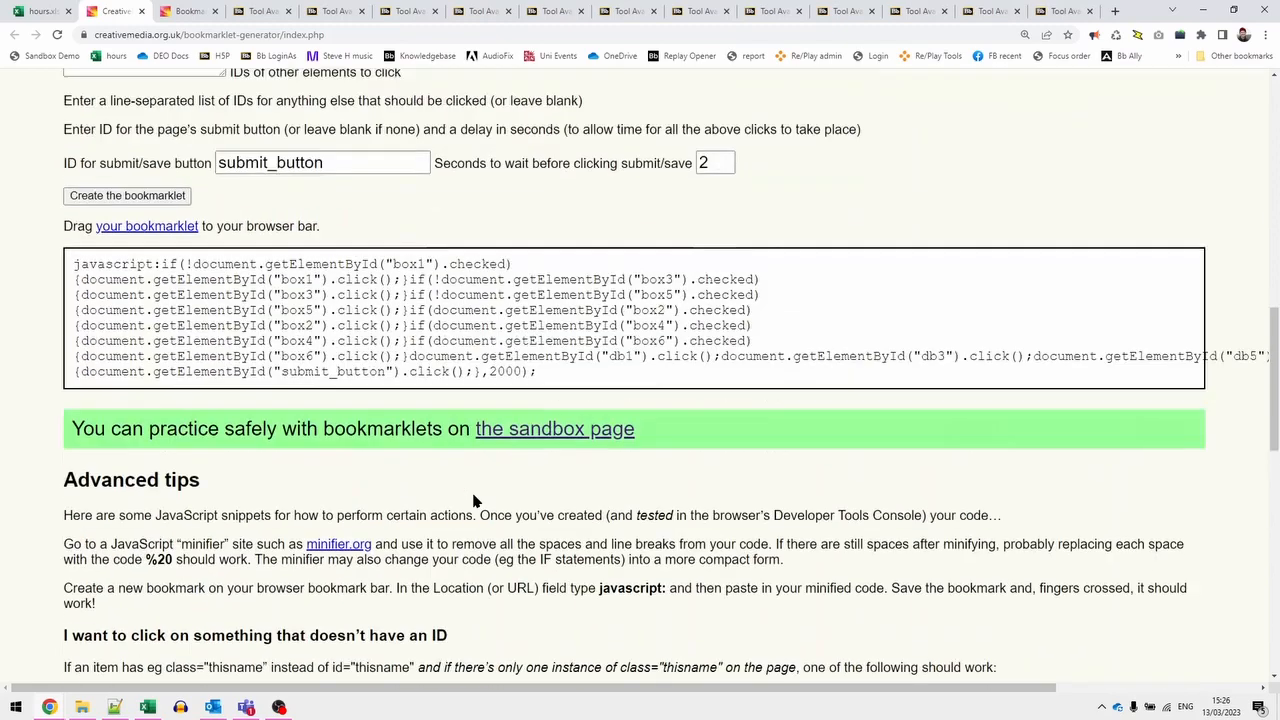
pyautogui.scroll(3, 340, 200)
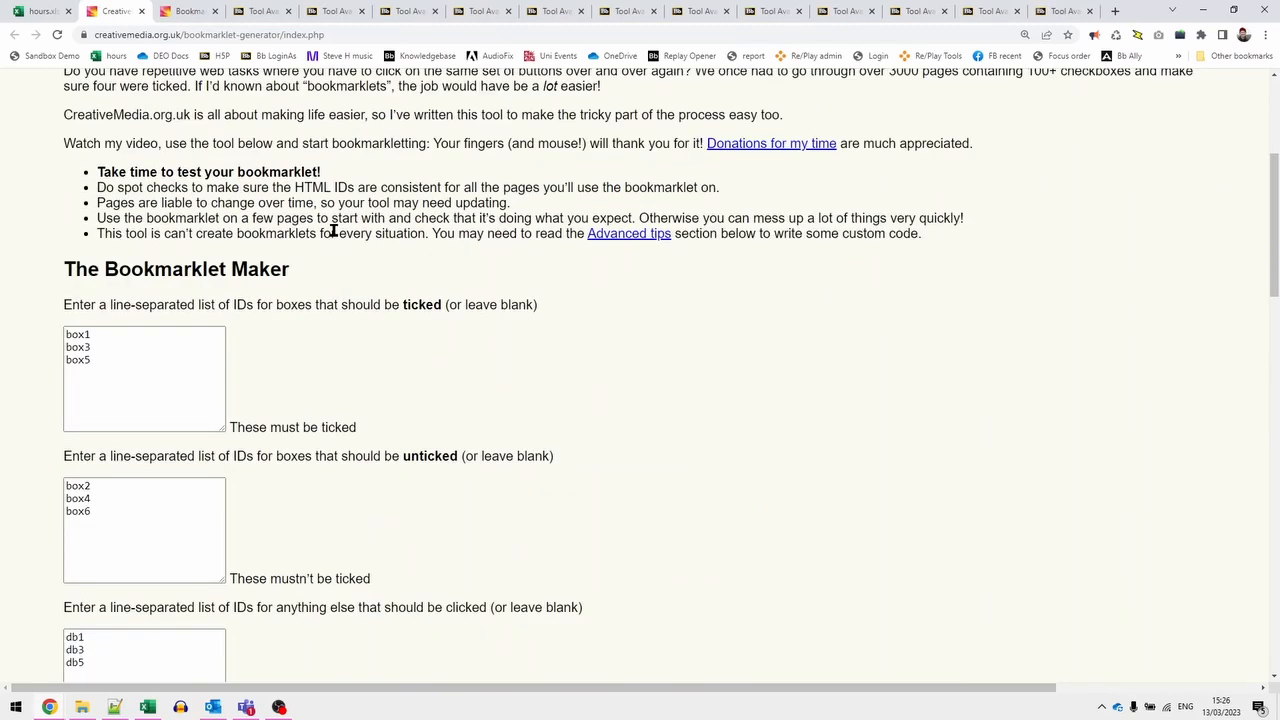
pyautogui.scroll(-10, 335, 234)
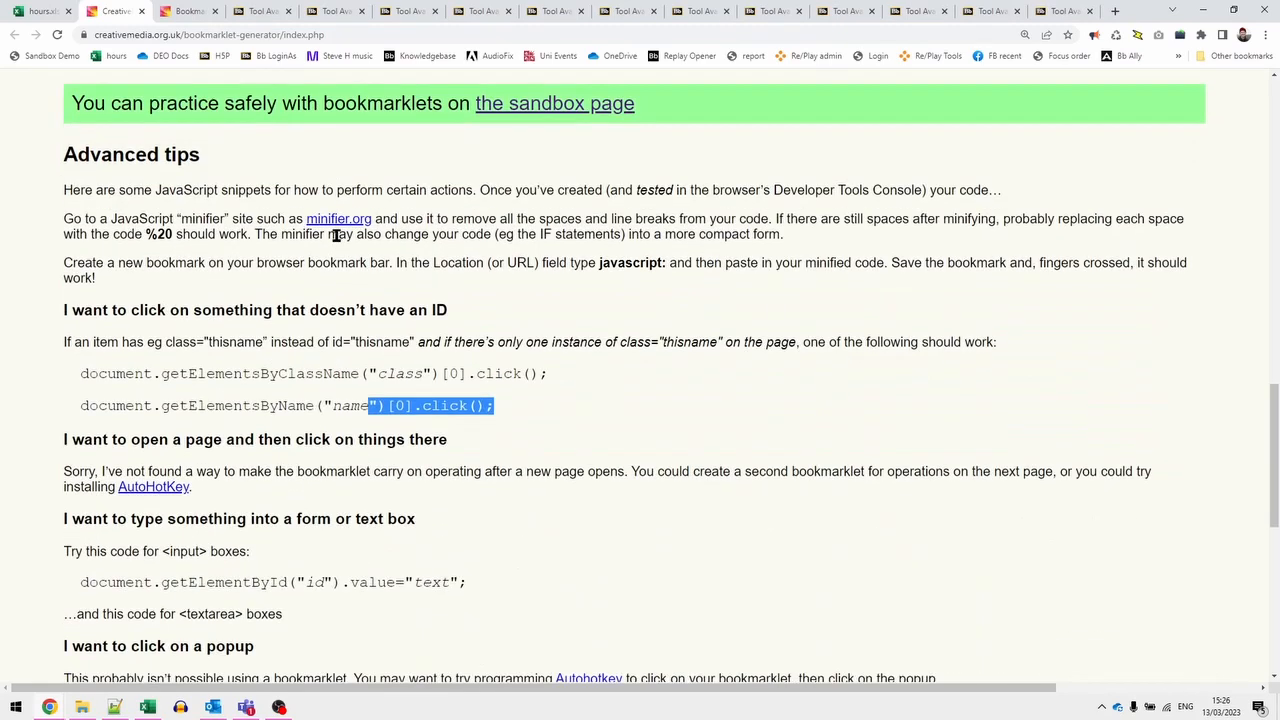
pyautogui.scroll(-1, 389, 546)
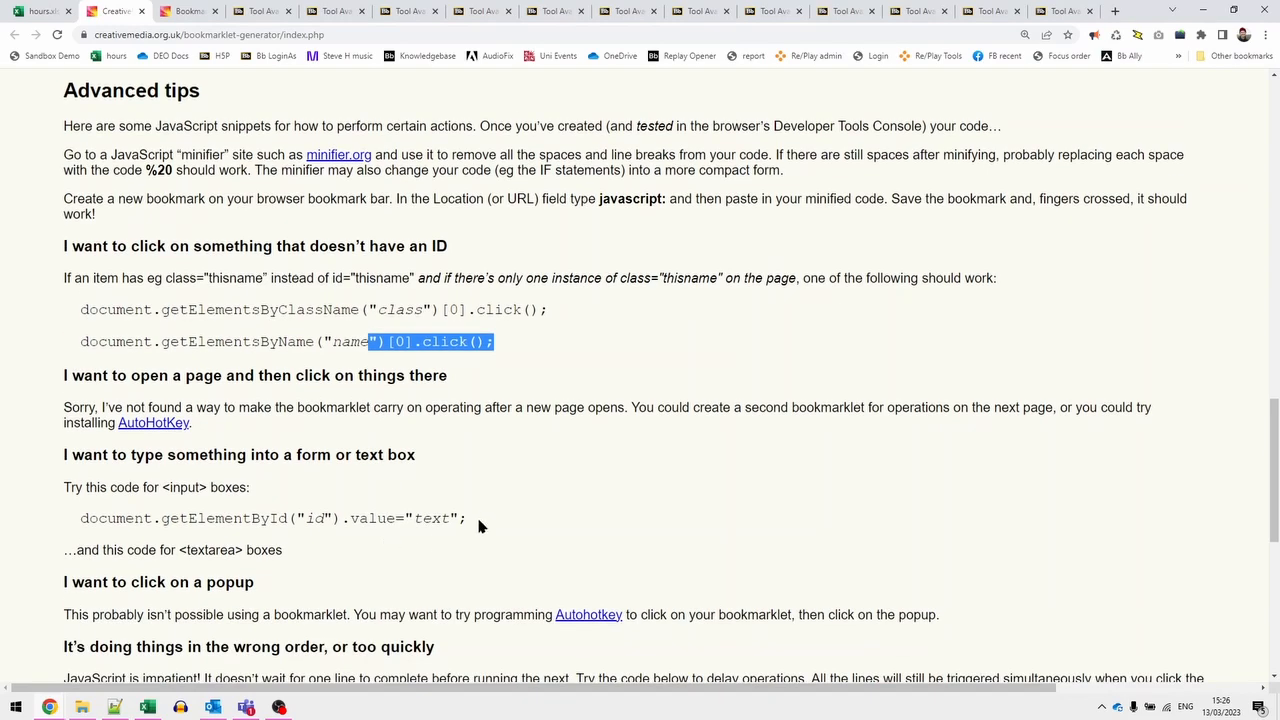
pyautogui.scroll(-1, 473, 521)
pyautogui.scroll(5, 473, 521)
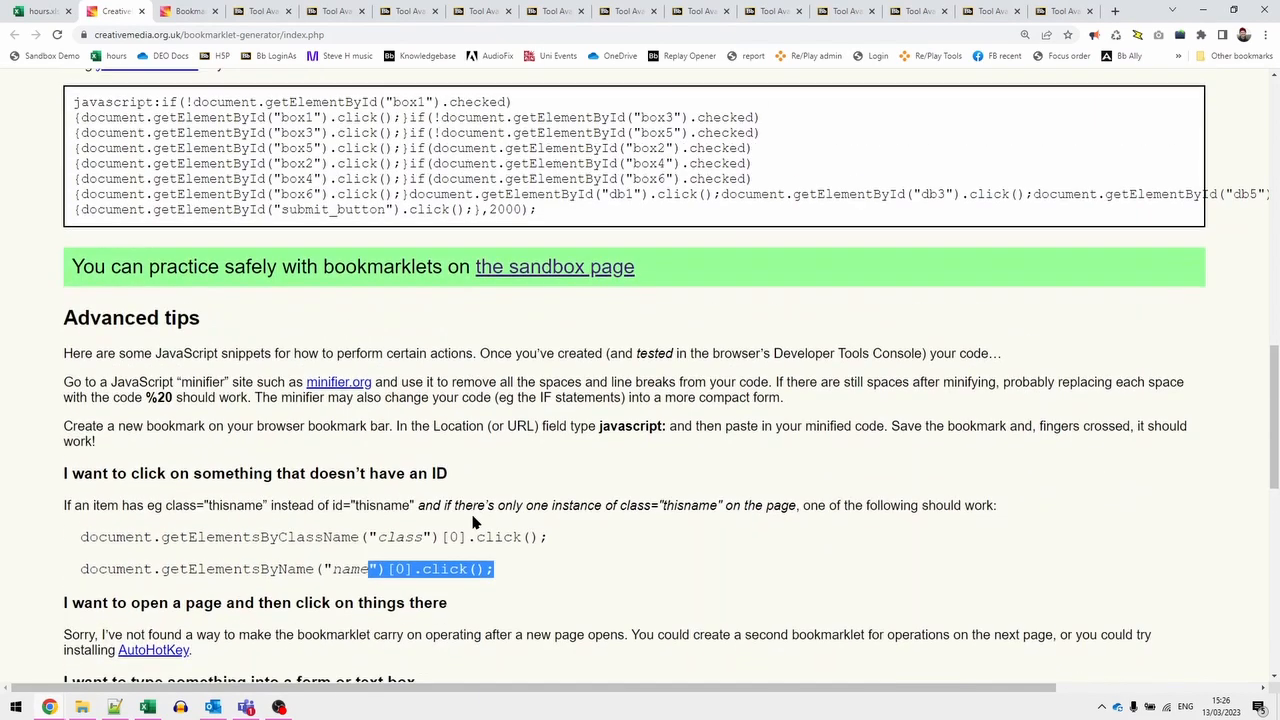
pyautogui.scroll(-7, 473, 521)
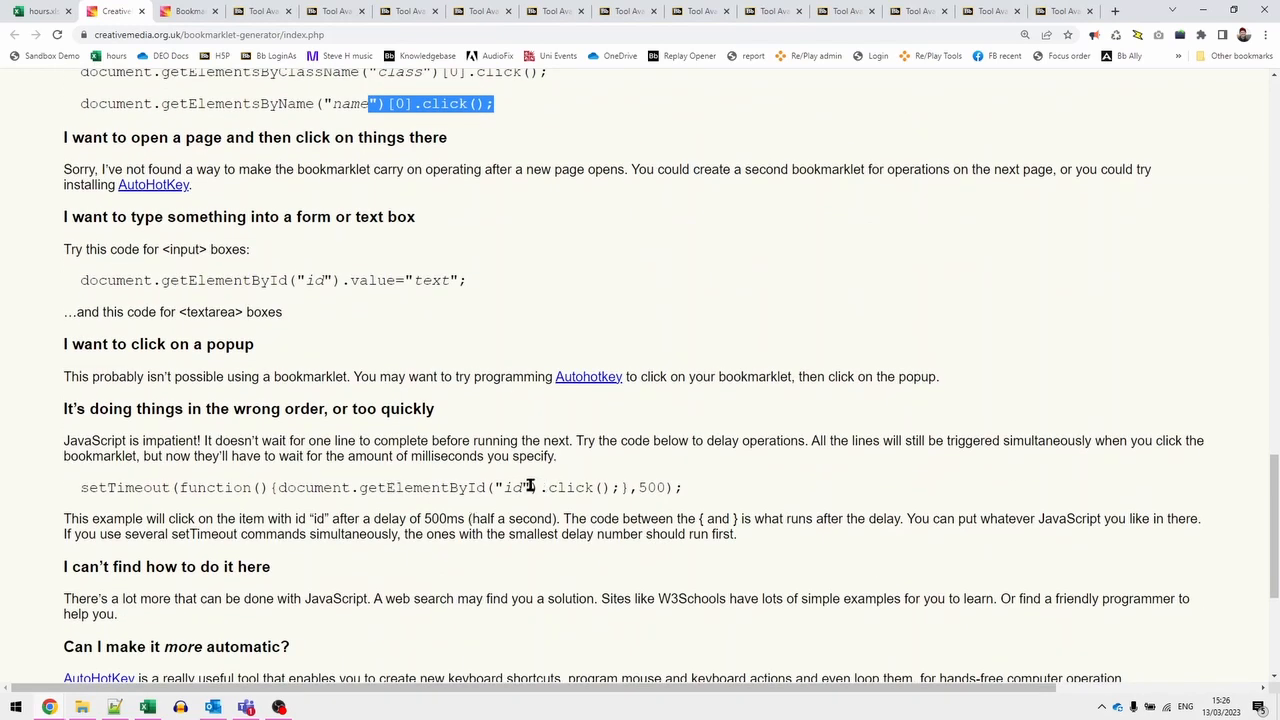
# Step: Review the generator page's introduction and testing advice, and the PayPal donation section at its end
pyautogui.press('Home')
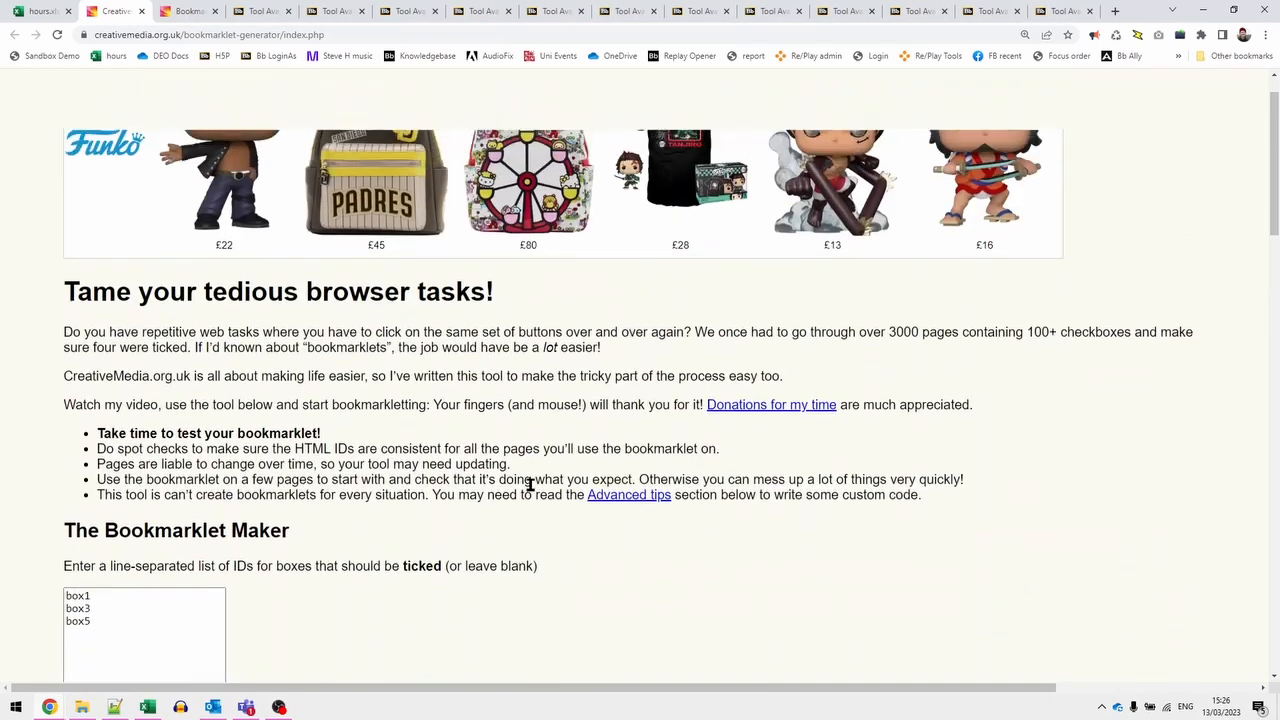
pyautogui.scroll(-3, 530, 487)
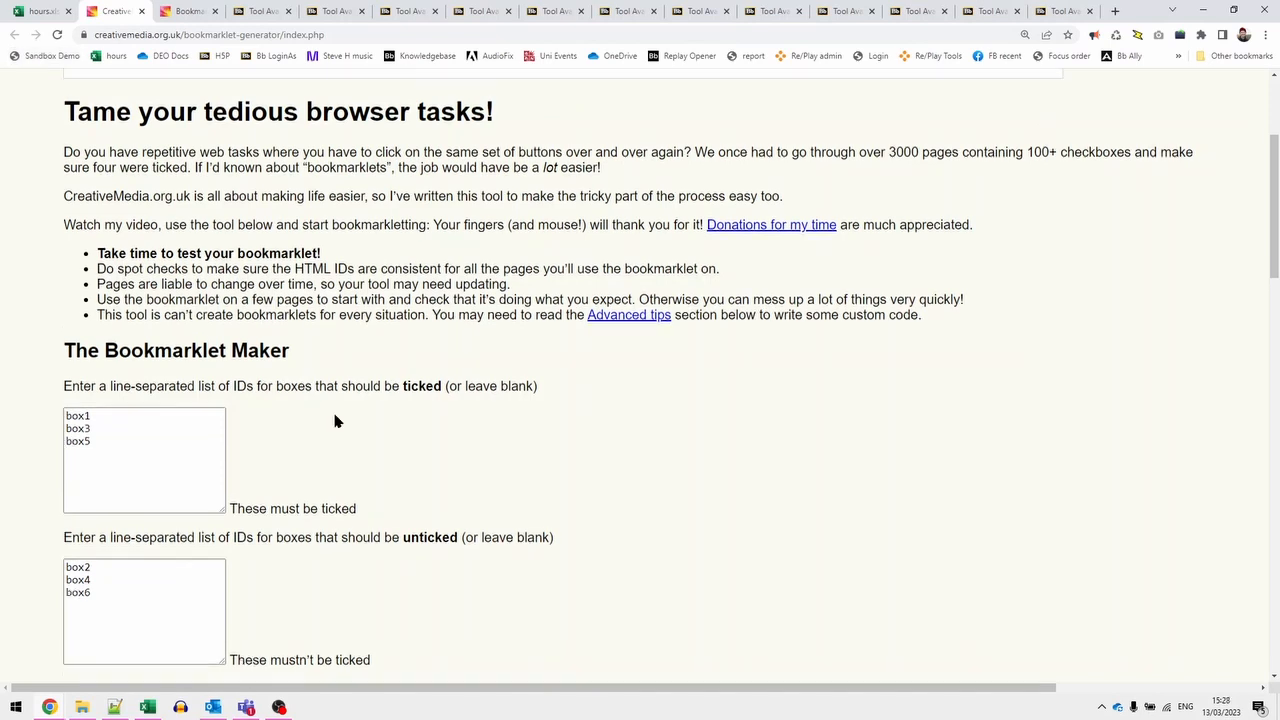
pyautogui.scroll(-1, 337, 421)
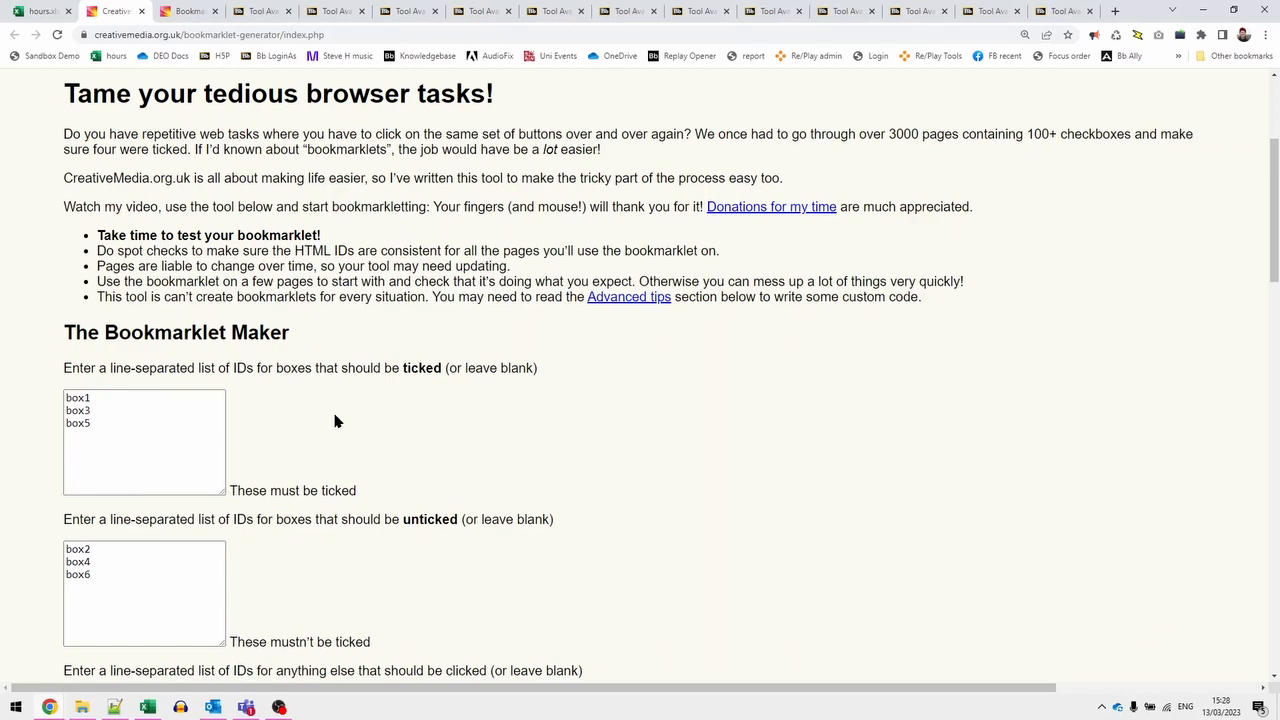
pyautogui.scroll(-20, 337, 421)
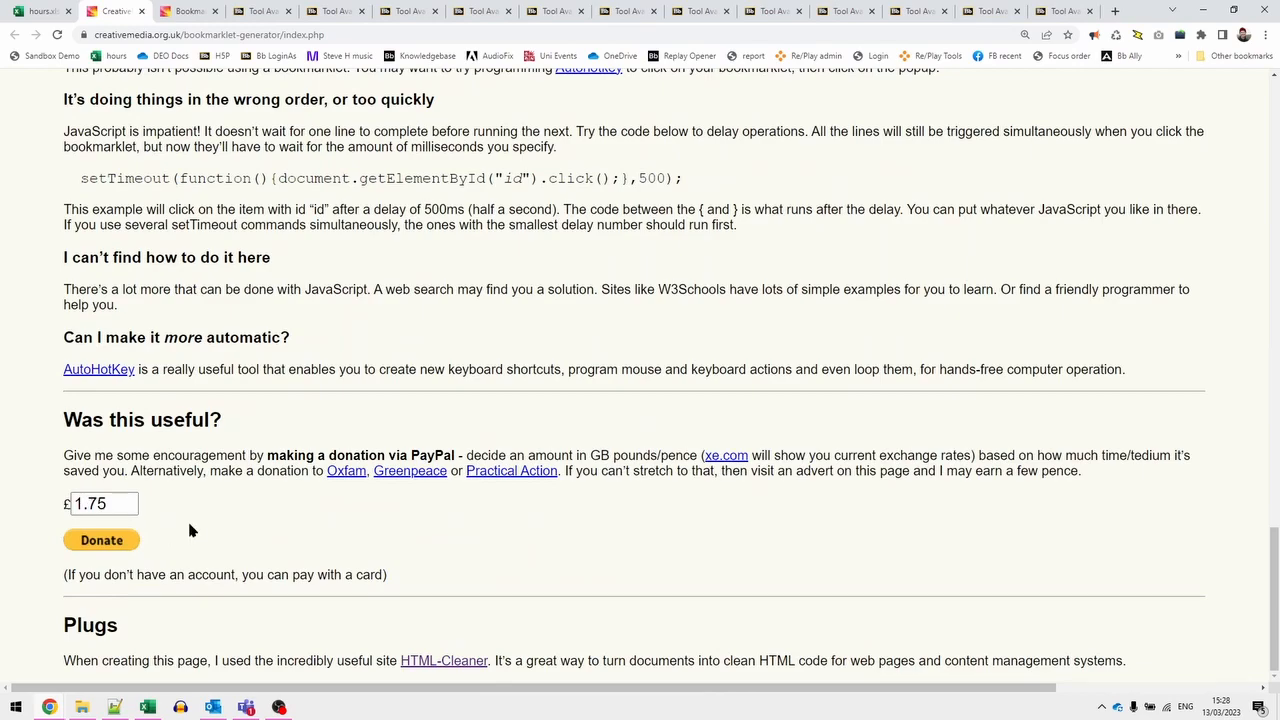
pyautogui.scroll(20, 190, 530)
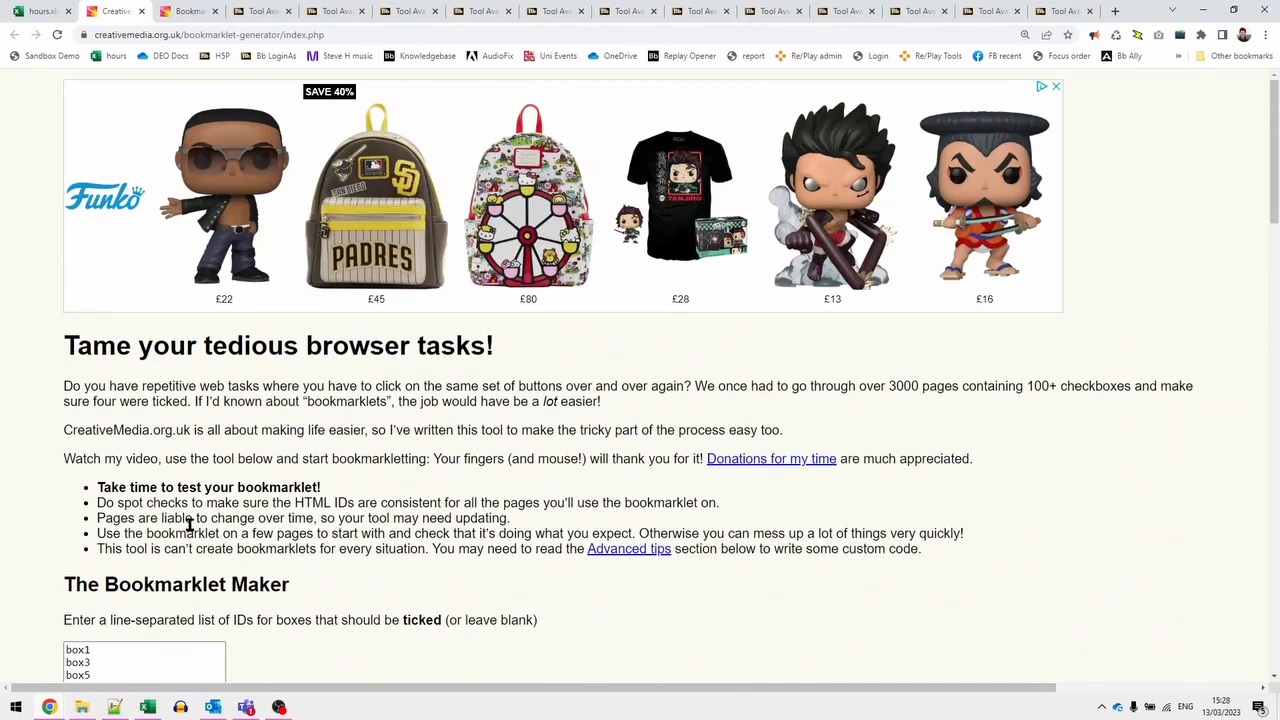